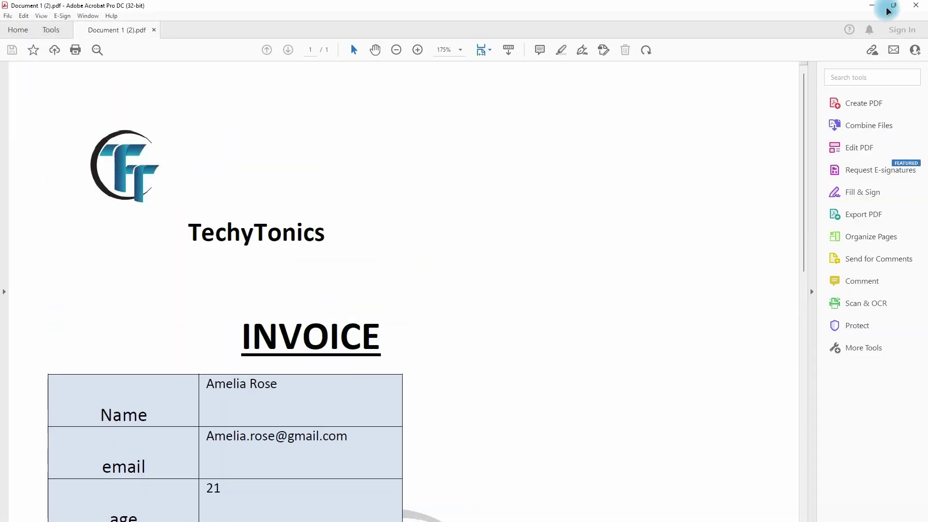
Close the open invoice, confirm renaming all 30 files, and dismiss the renaming summary.
click(916, 6)
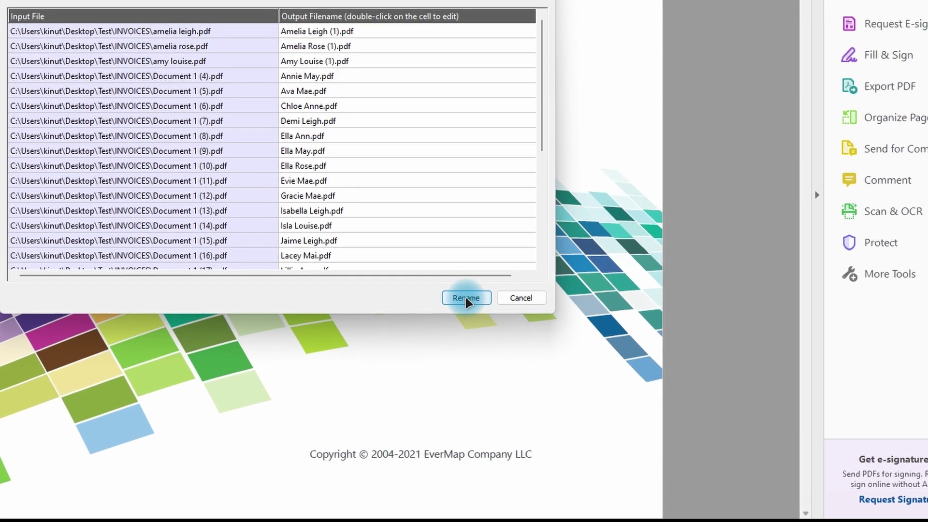
click(561, 364)
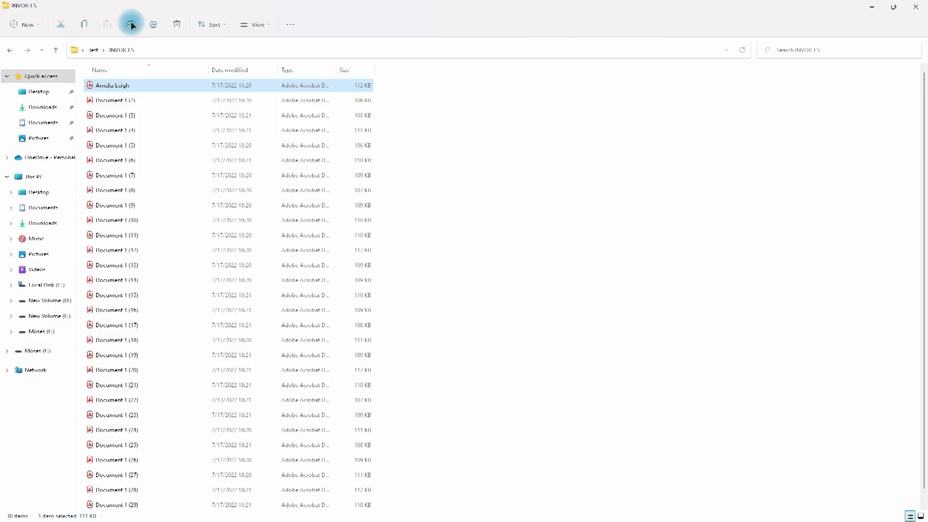
click(130, 24)
Enter a customer name for the file being renamed and cancel renaming the next file.
key(Tab)
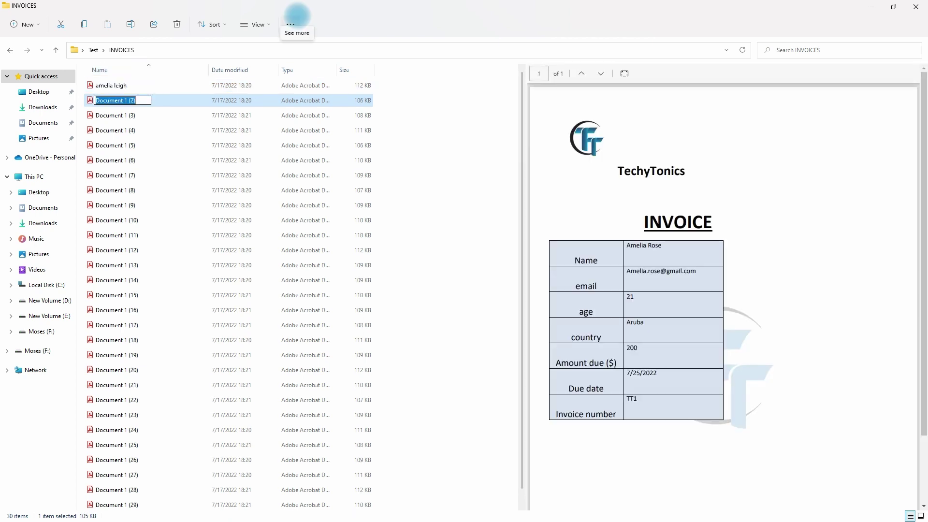
key(Escape)
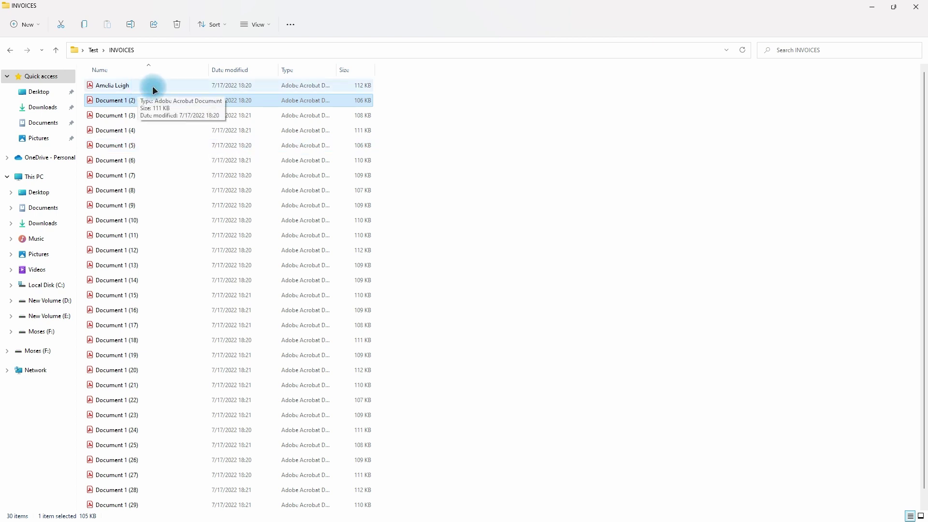
Copy the customer name from the first invoice and paste it as that file's new name.
double_click(136, 84)
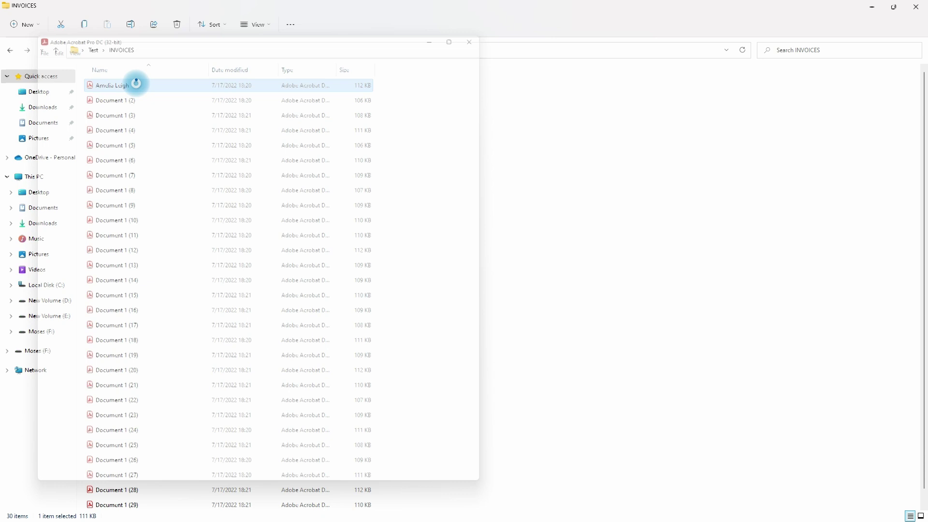
click(266, 381)
key(ctrl+c)
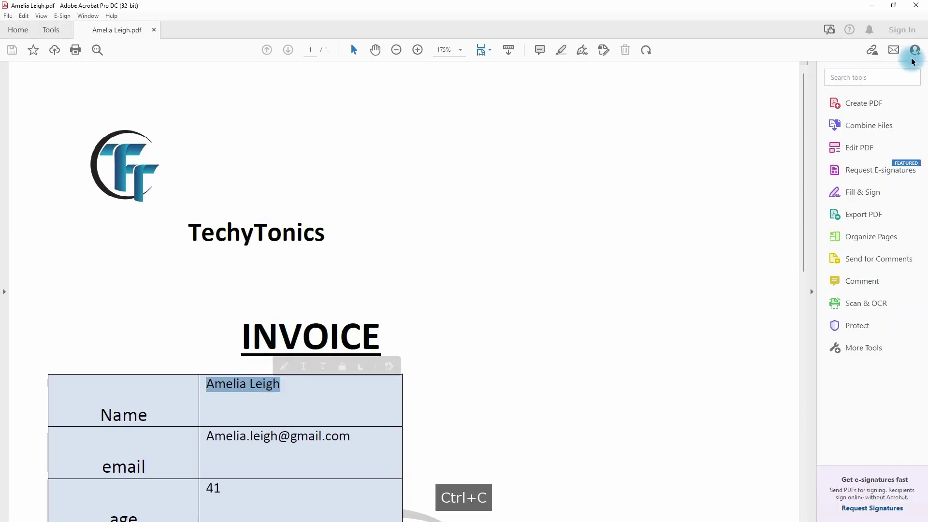
click(915, 4)
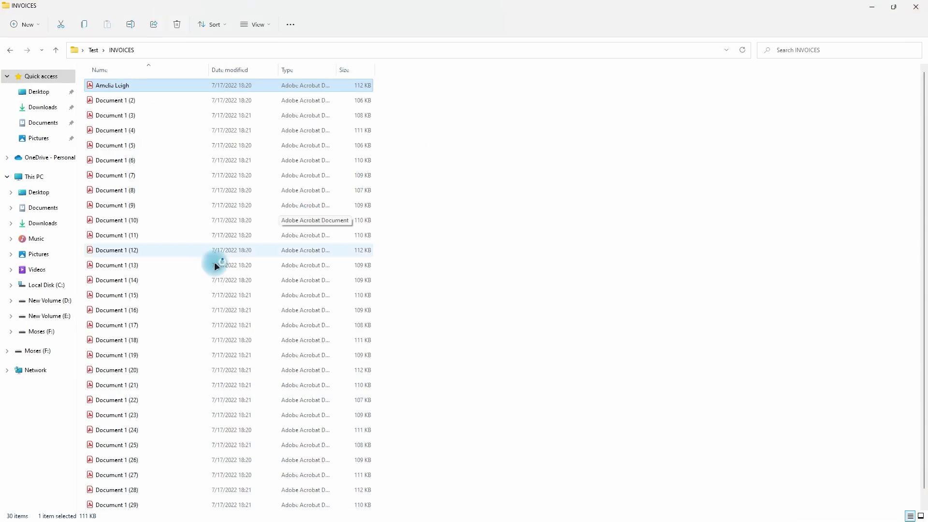
click(130, 24)
key(ctrl+v)
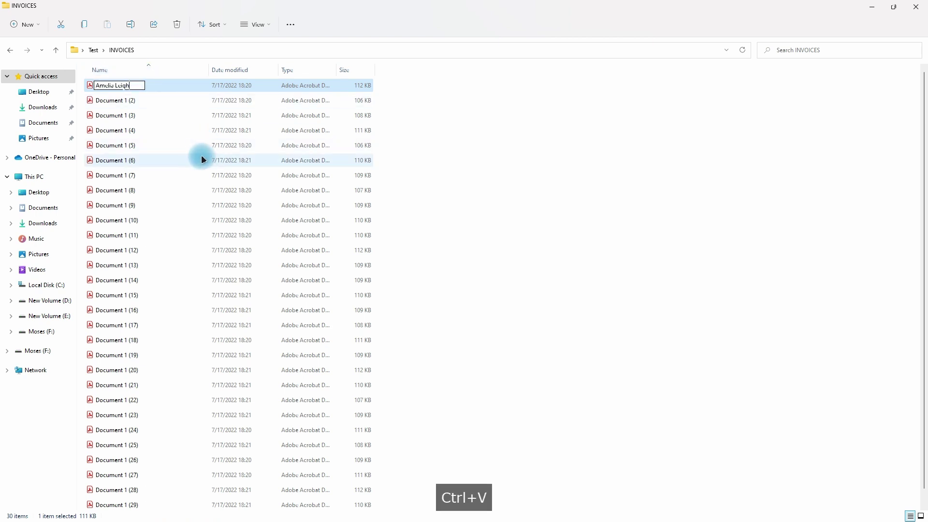
key(Return)
click(155, 100)
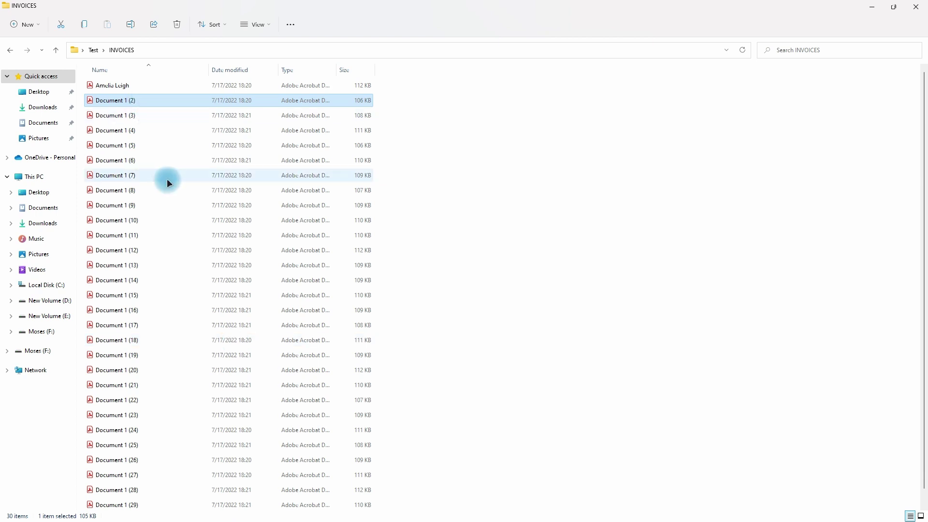
Turn on View > Show > Preview pane, widen it, and preview the first invoice.
click(270, 24)
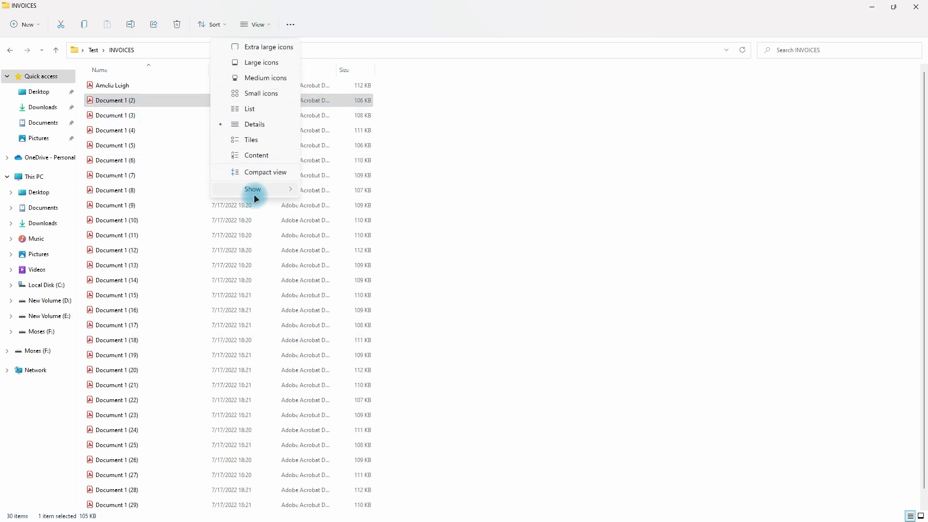
click(253, 189)
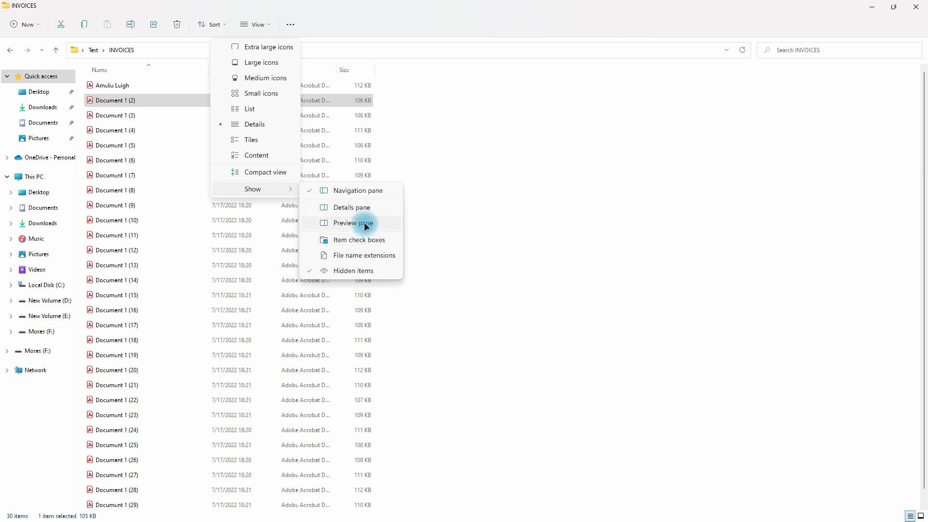
click(363, 222)
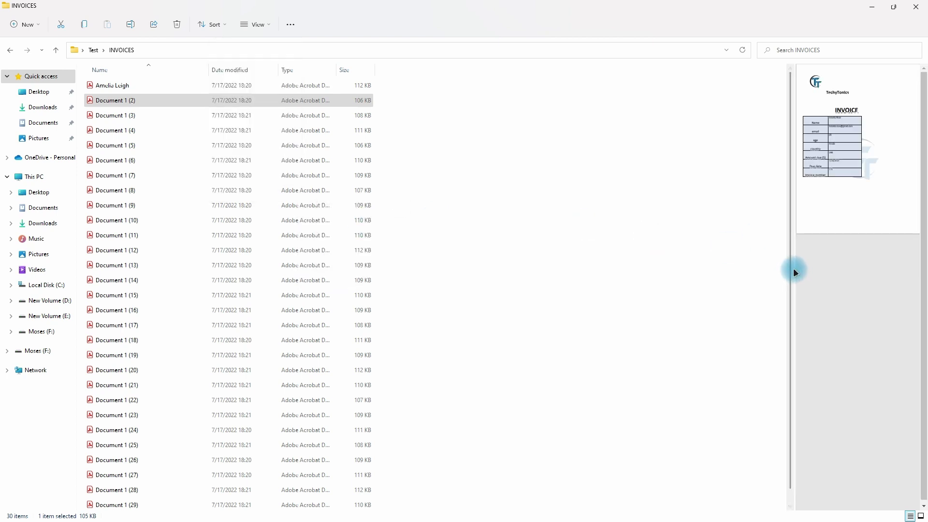
drag(792, 269, 525, 244)
click(124, 100)
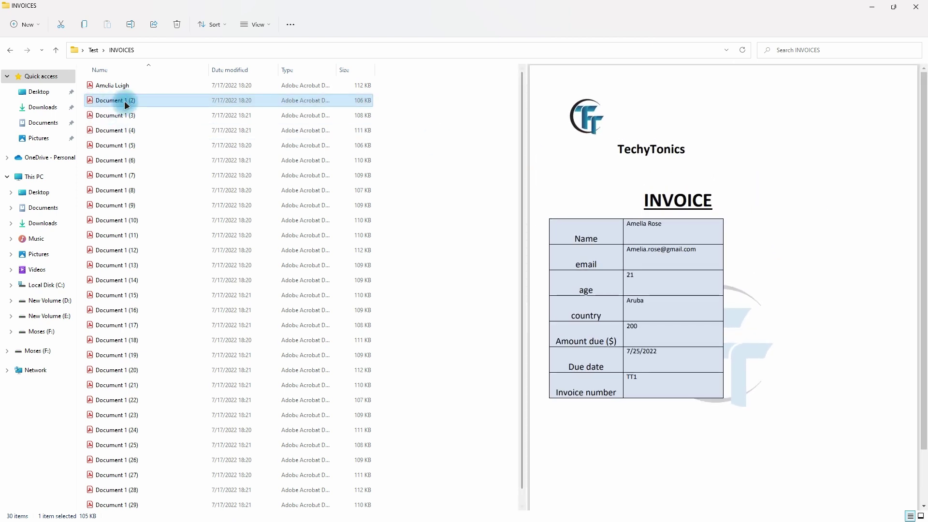
click(128, 86)
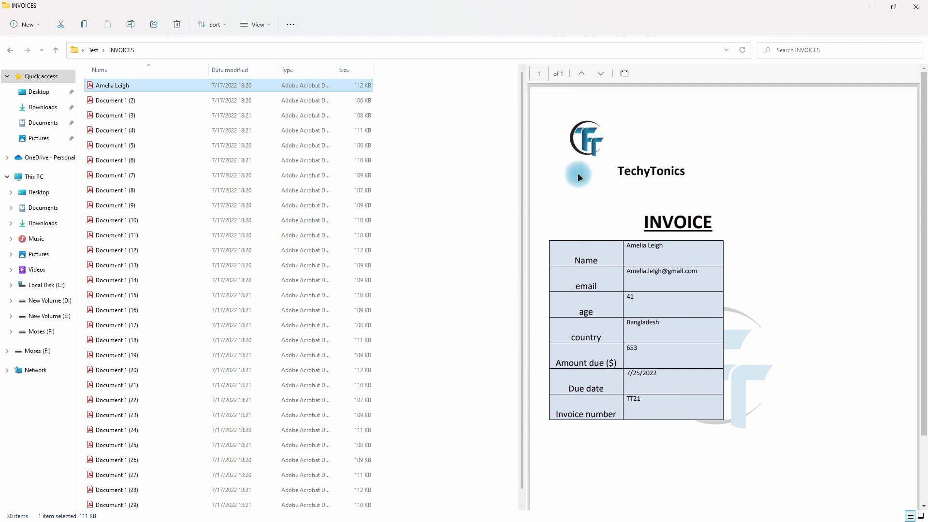
Rename the first three invoice files to the customer names read from their previews.
click(130, 24)
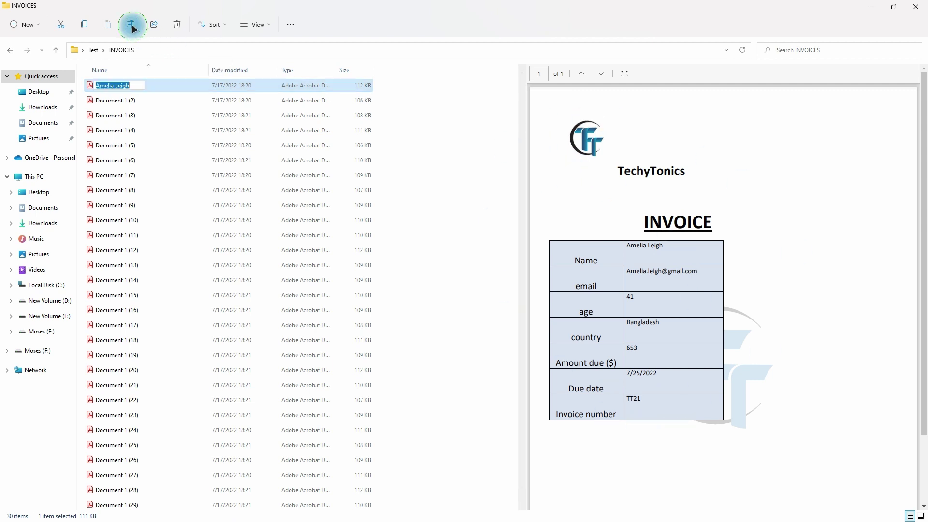
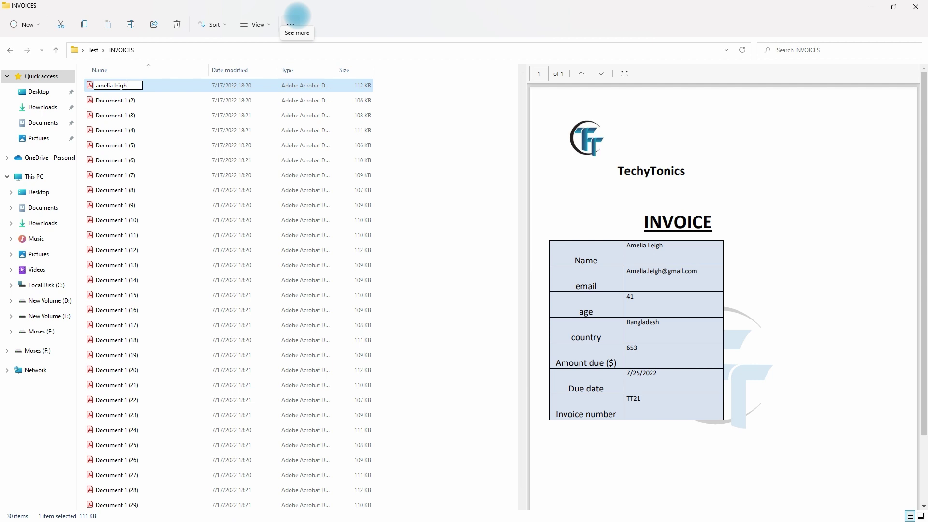
key(Tab)
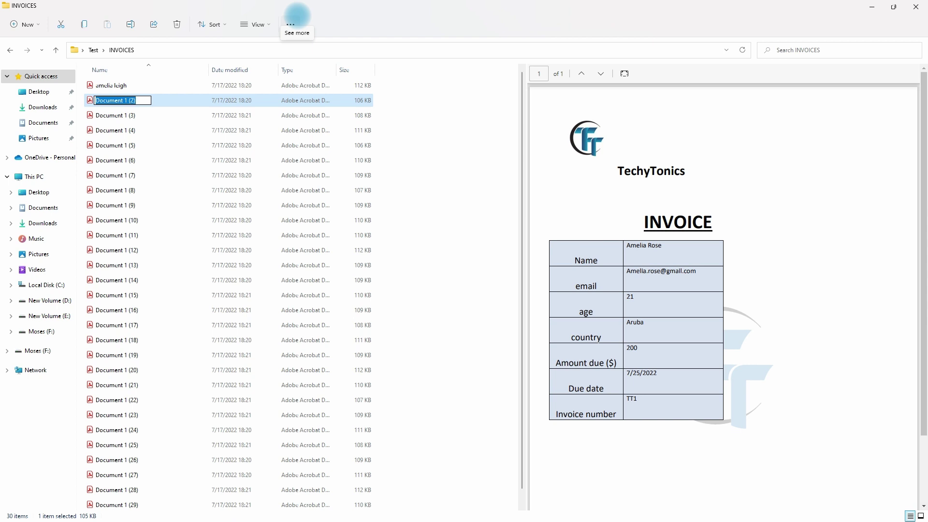
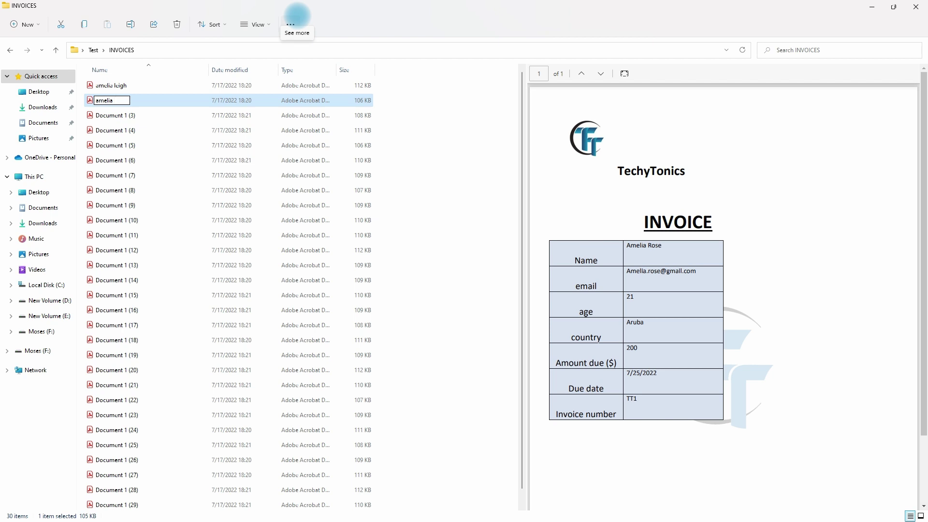
key(Tab)
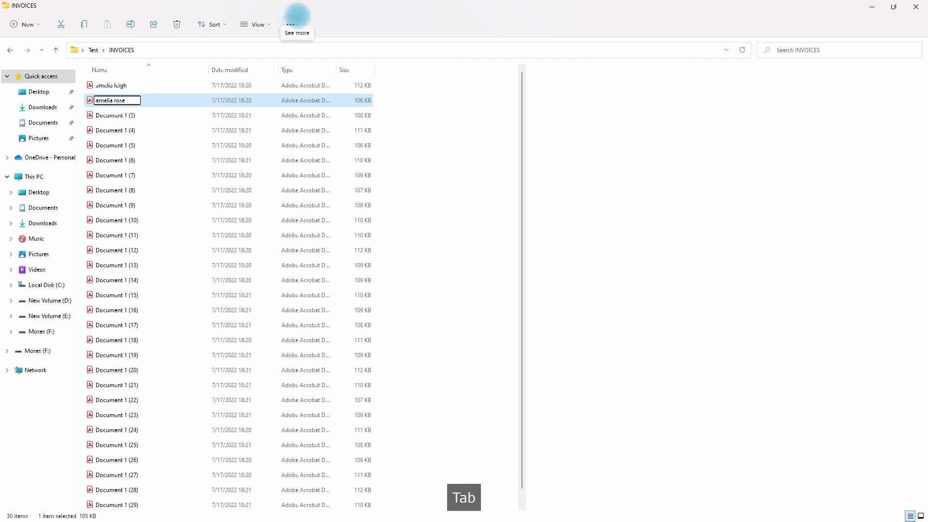
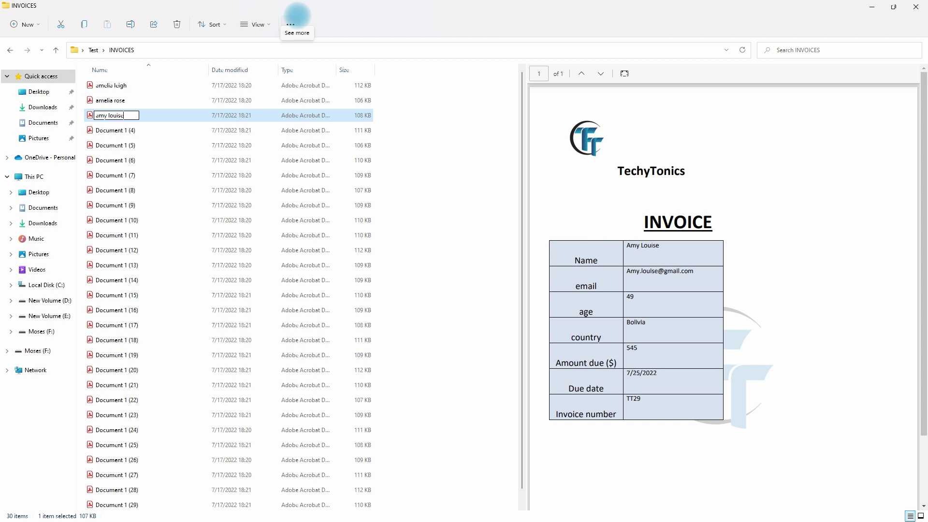
click(218, 145)
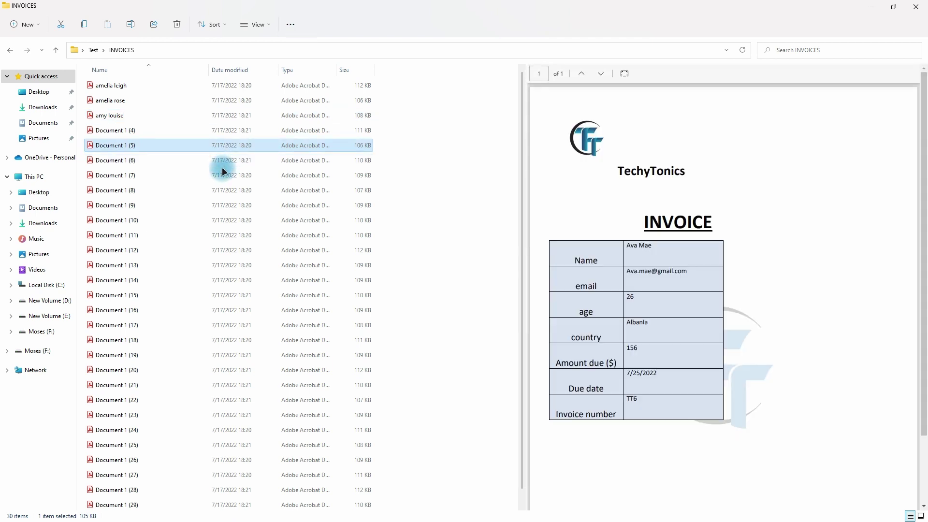
Turn off the Preview pane, clear the file selection, and switch to the Brave browser.
click(269, 25)
mouse_move(285, 189)
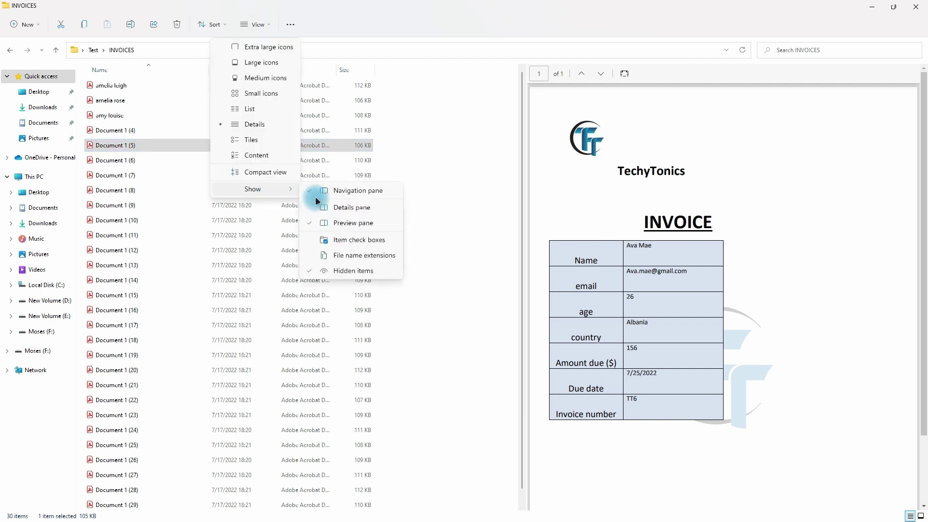
click(348, 223)
click(418, 140)
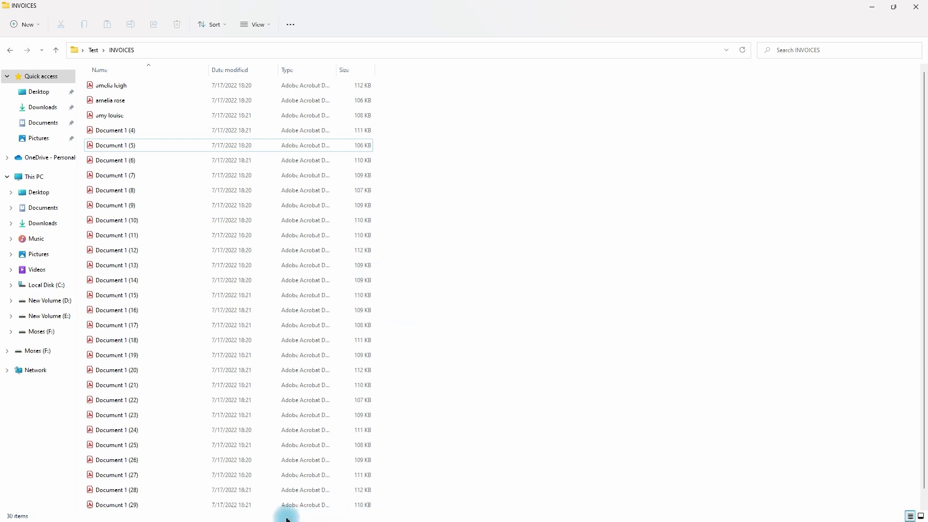
key(super)
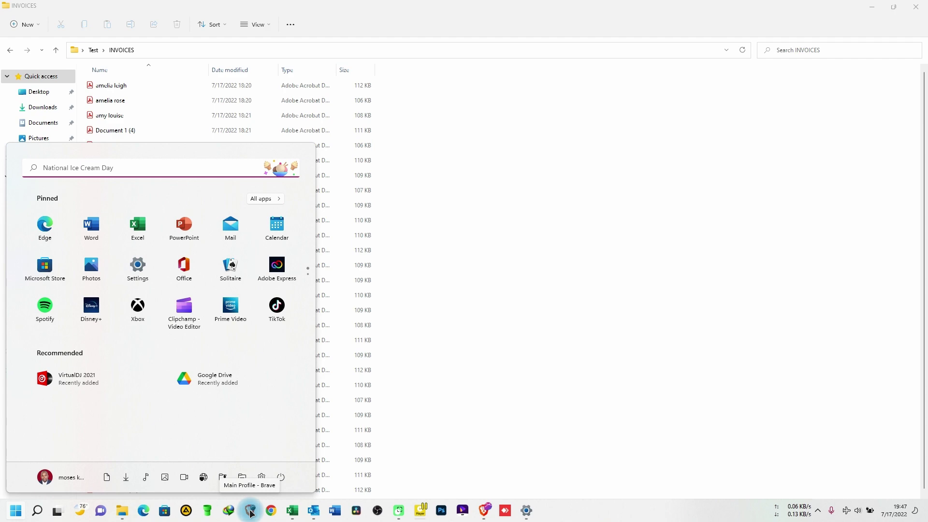
click(250, 510)
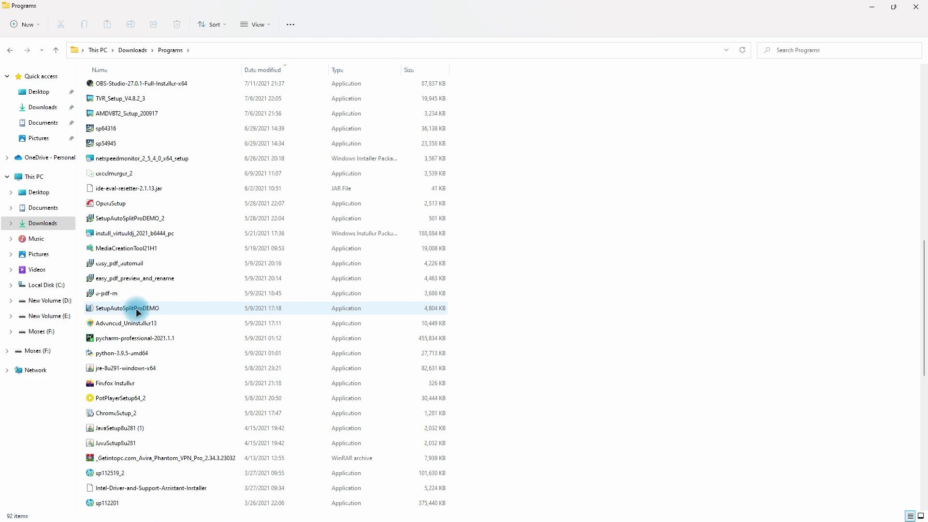
Run the SetupAutoSplitProDEMO installer, accept the licence, install, and finish with Acrobat launching.
double_click(148, 308)
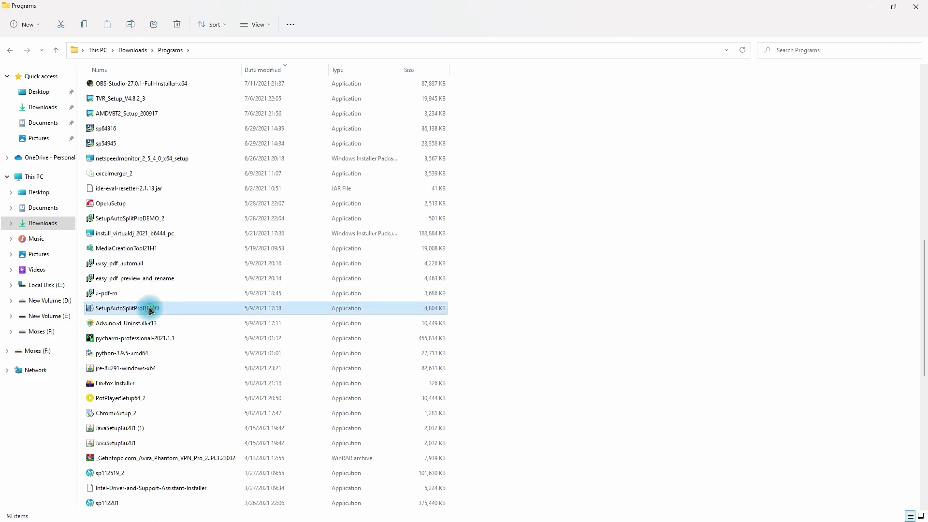
click(383, 331)
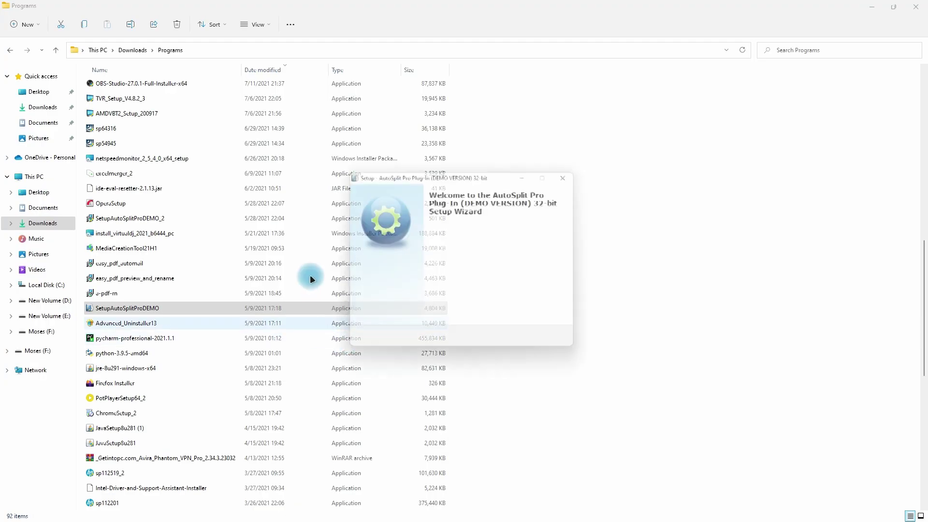
click(515, 344)
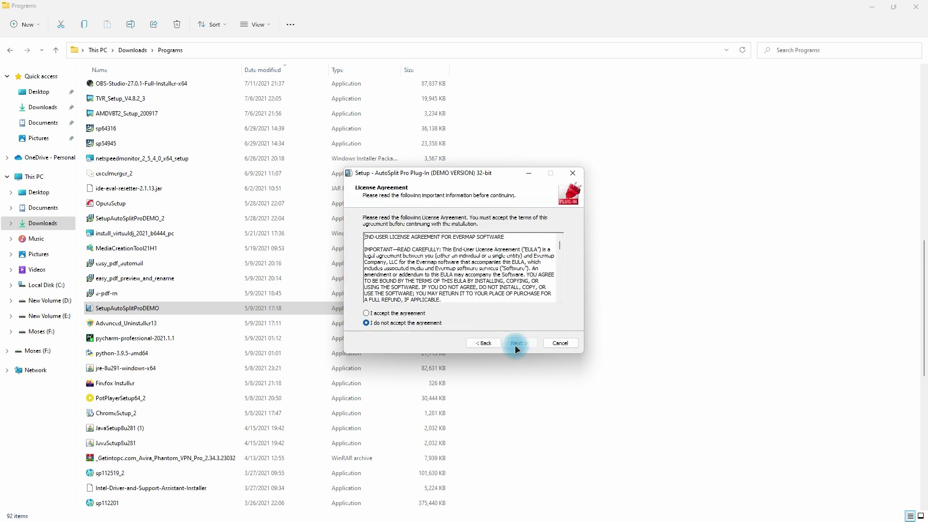
click(396, 313)
click(519, 342)
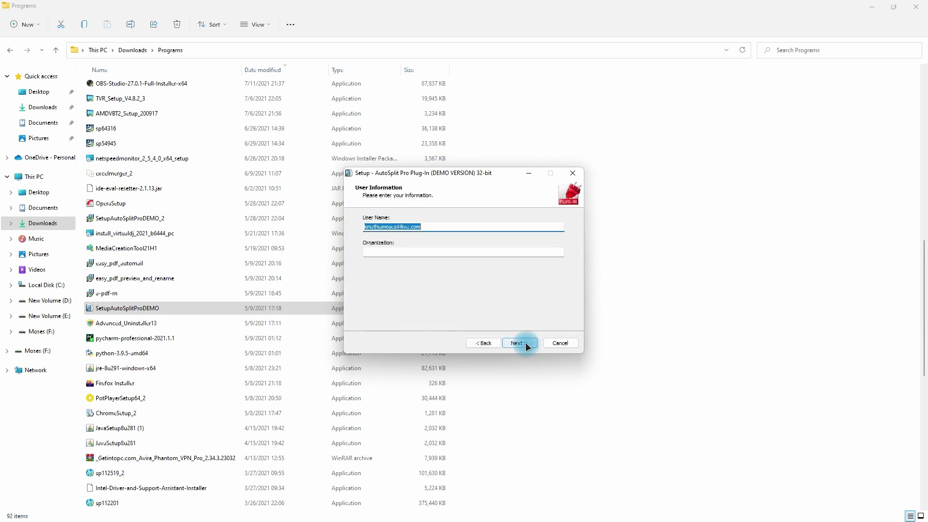
key(Return)
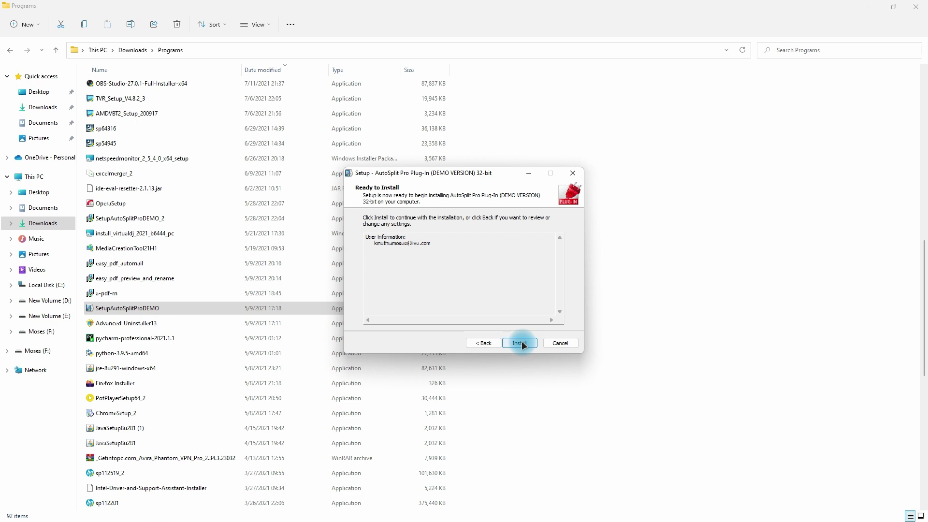
click(520, 342)
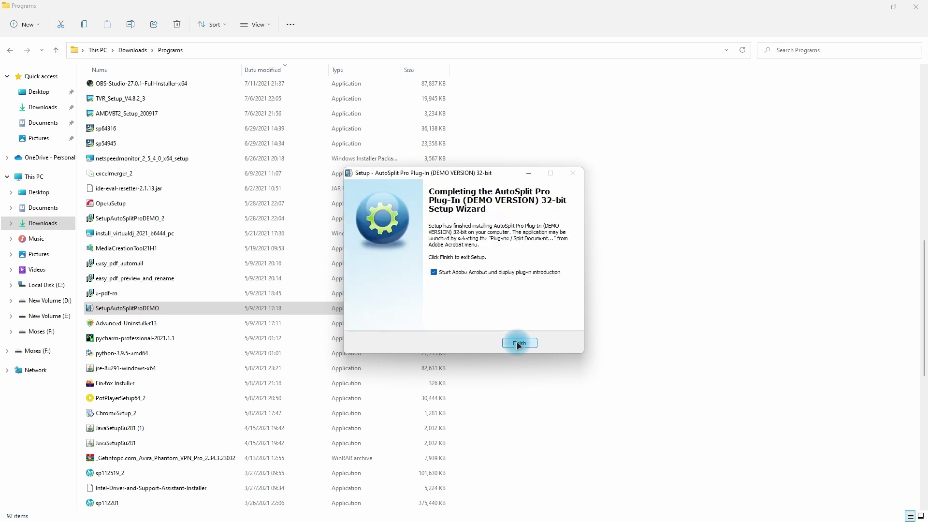
click(519, 342)
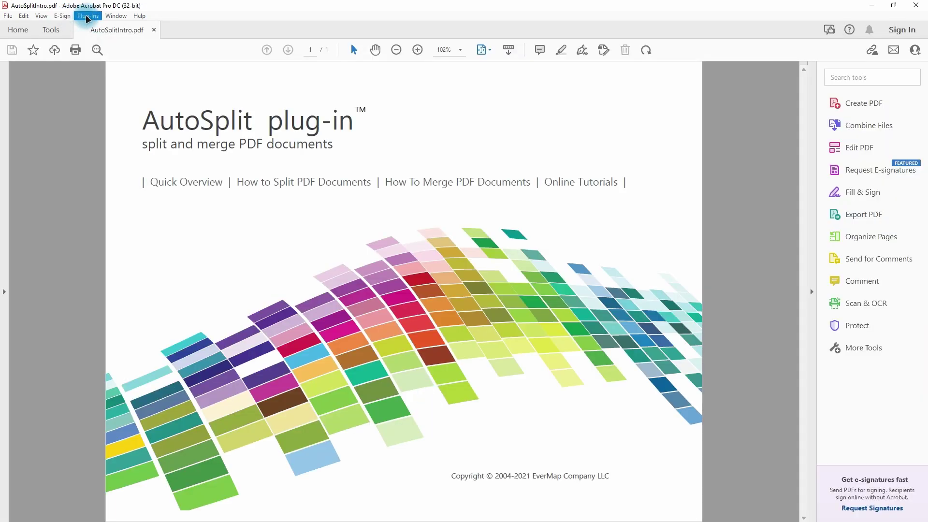
Start Plug-Ins > Auto-Rename PDF Files and dismiss the Trial Version notice.
click(88, 18)
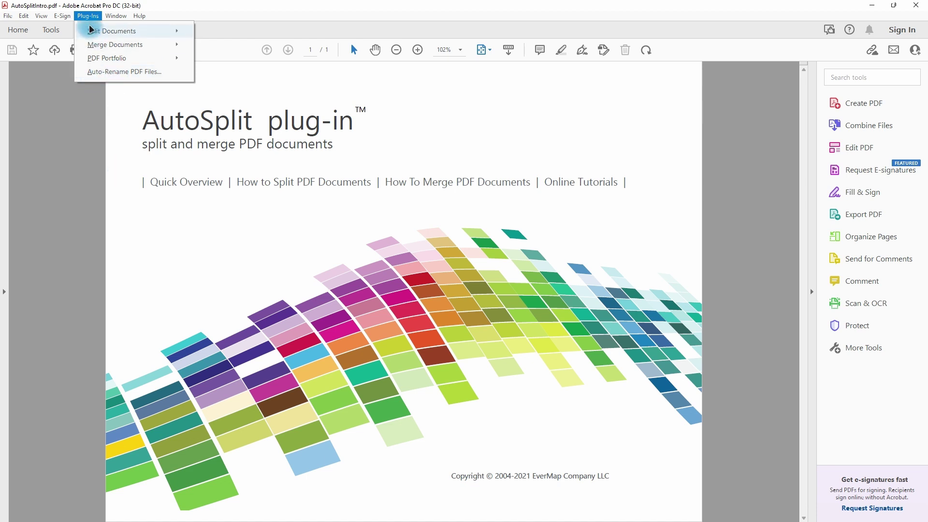
click(117, 73)
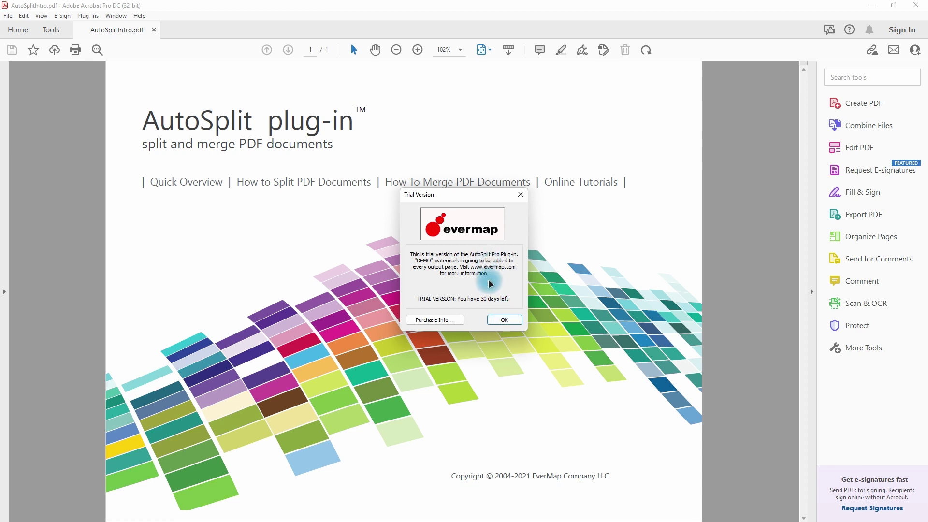
click(506, 320)
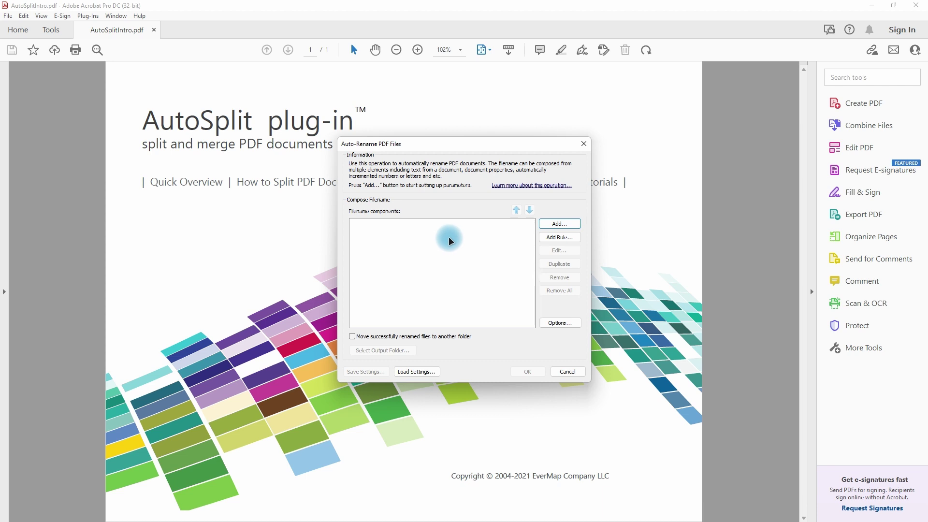
Add a Text From Location filename component and continue to defining its location.
click(555, 224)
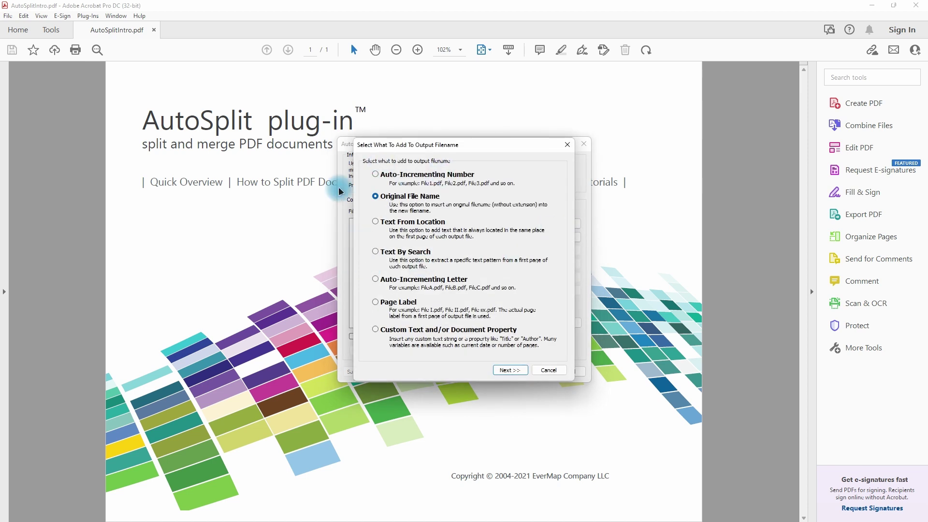
click(376, 223)
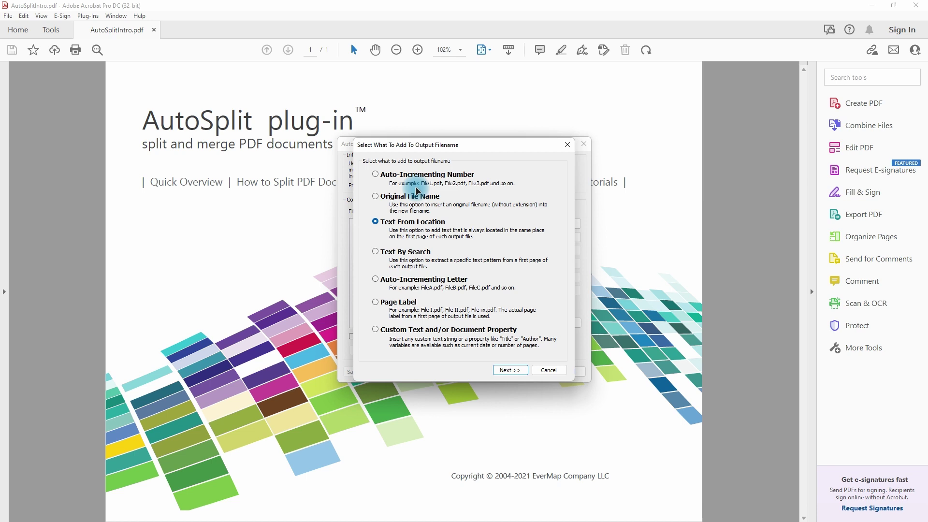
click(507, 371)
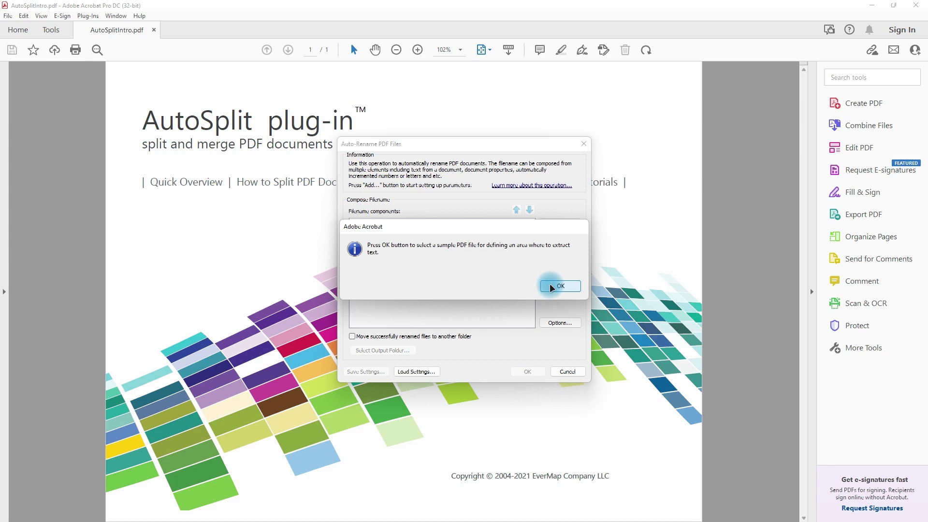
Open the first invoice from INVOICES as the sample PDF.
click(558, 285)
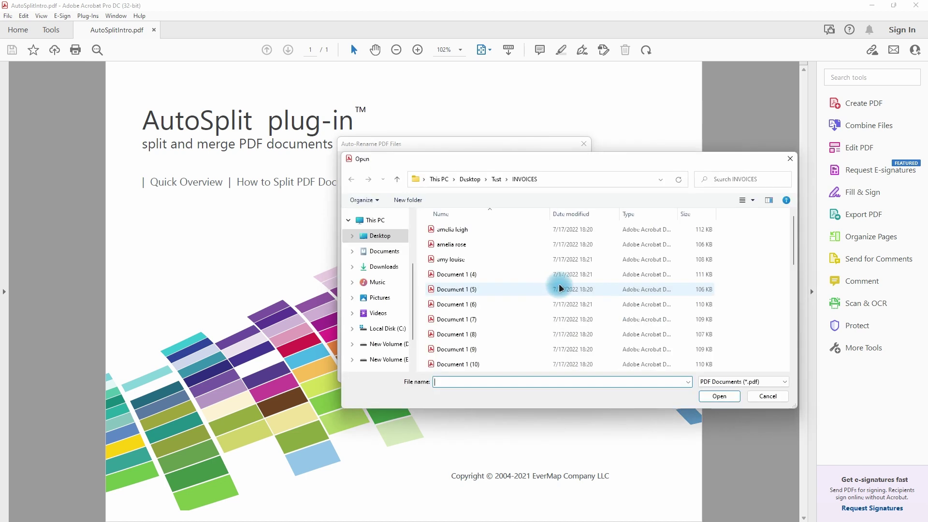
click(451, 230)
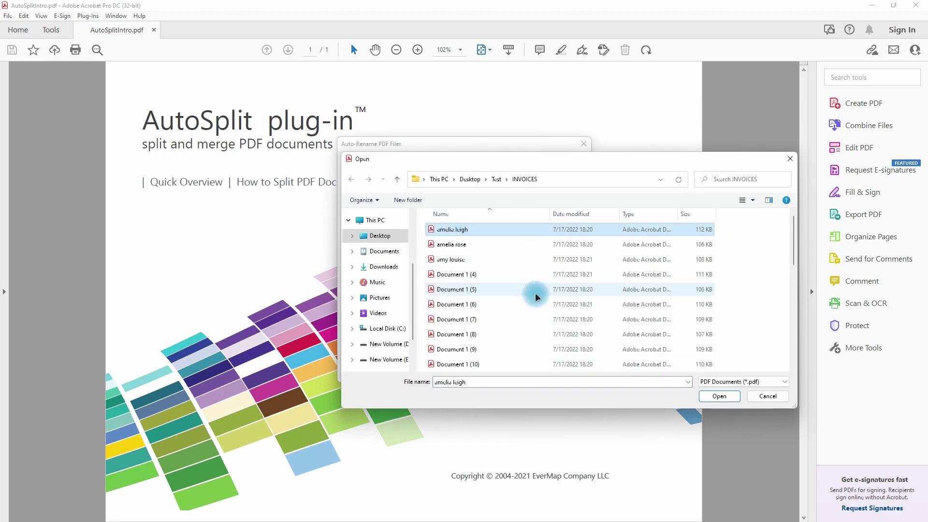
scroll(528, 305, down, 7)
scroll(528, 316, up, 7)
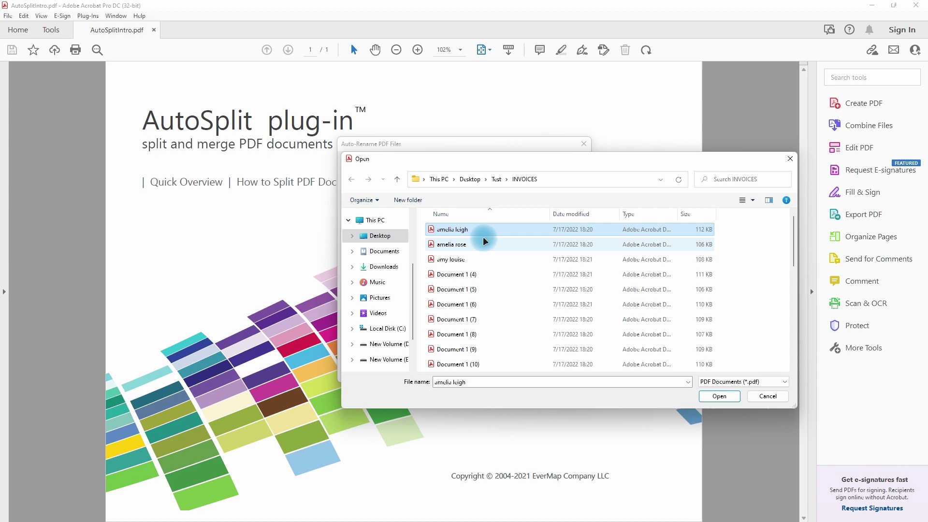
click(719, 396)
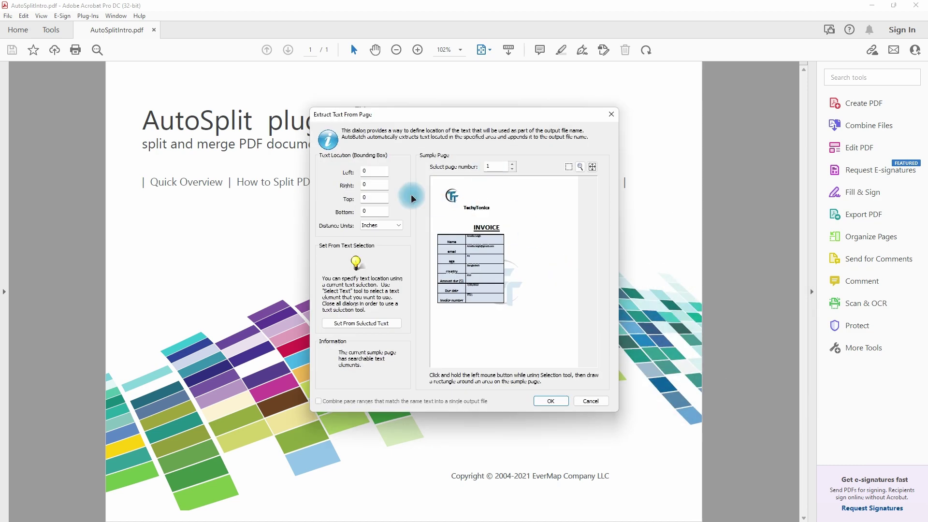
Zoom in, box the customer-name area on page 1, and confirm the text location.
click(522, 271)
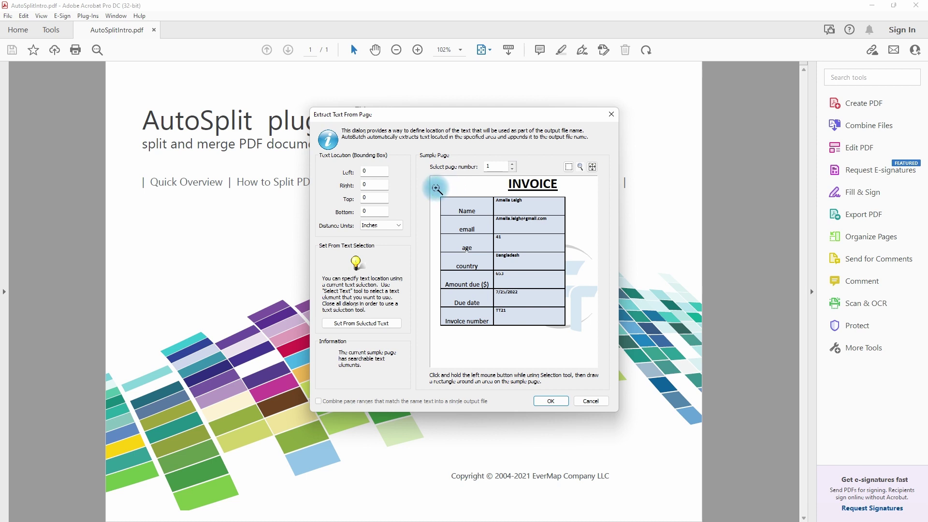
drag(435, 188, 580, 225)
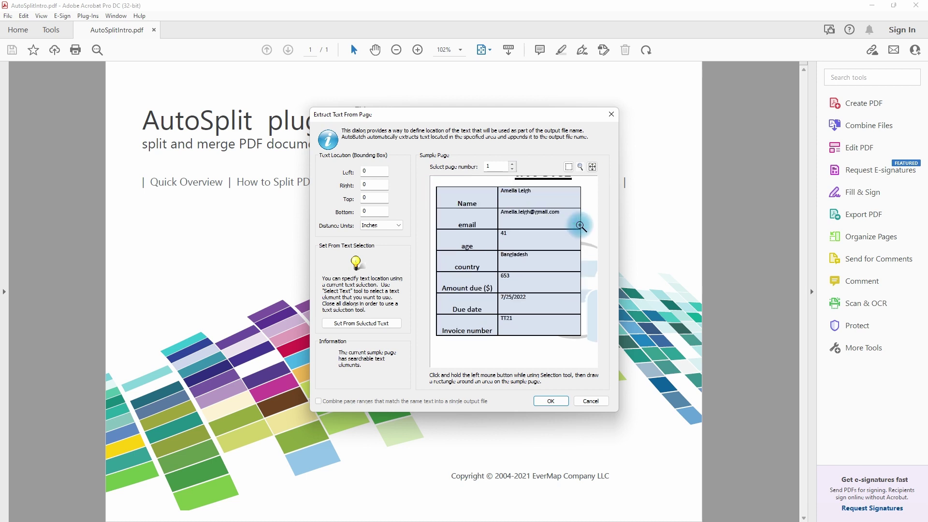
click(581, 166)
click(512, 195)
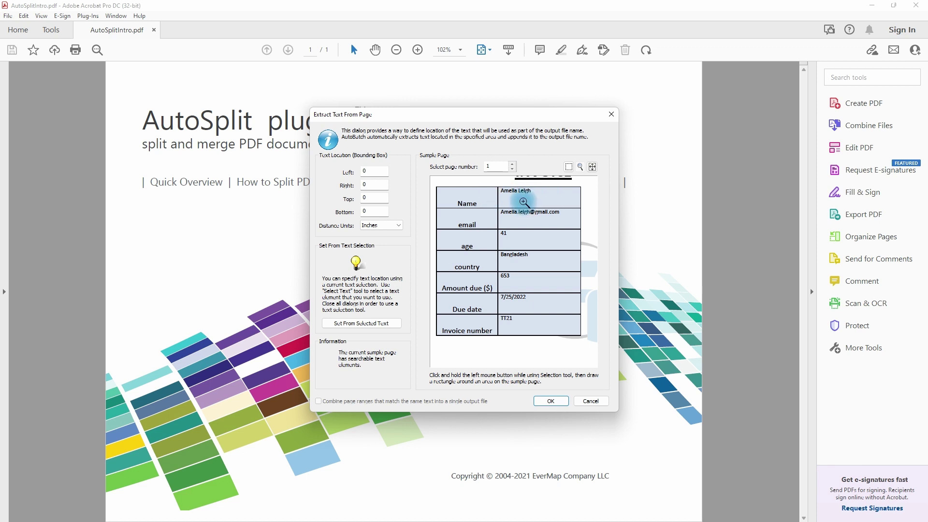
click(568, 167)
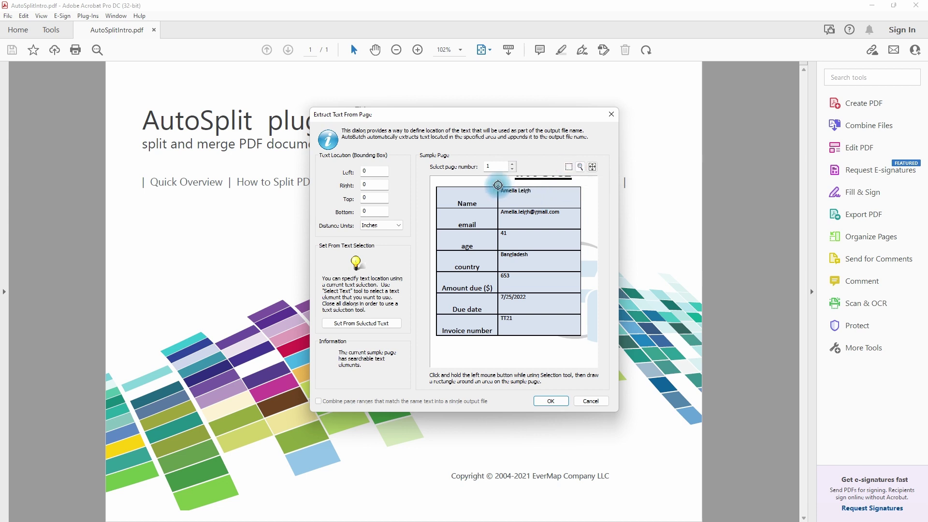
drag(497, 185, 579, 199)
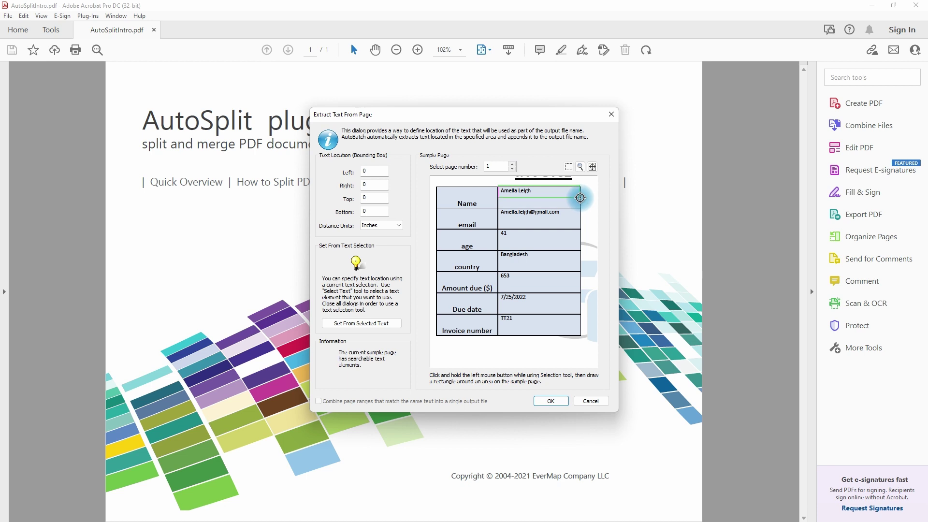
drag(580, 197, 580, 197)
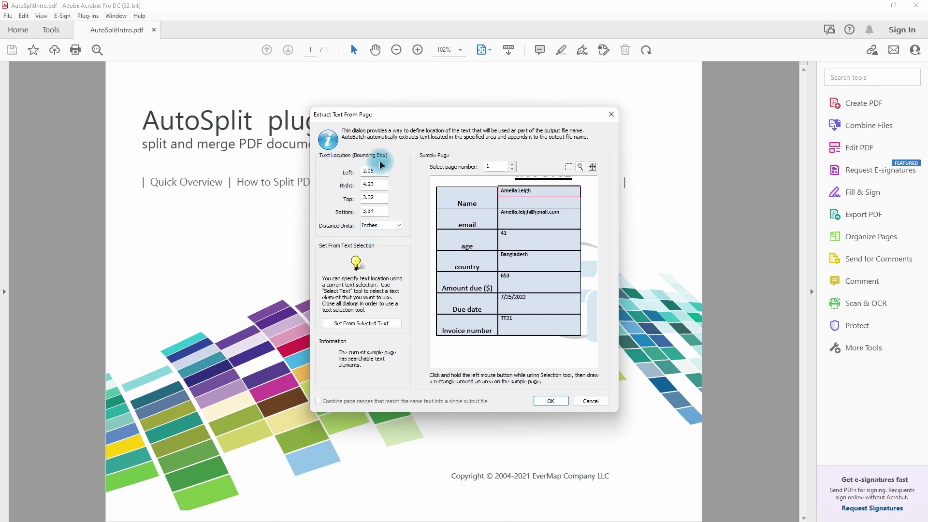
click(549, 401)
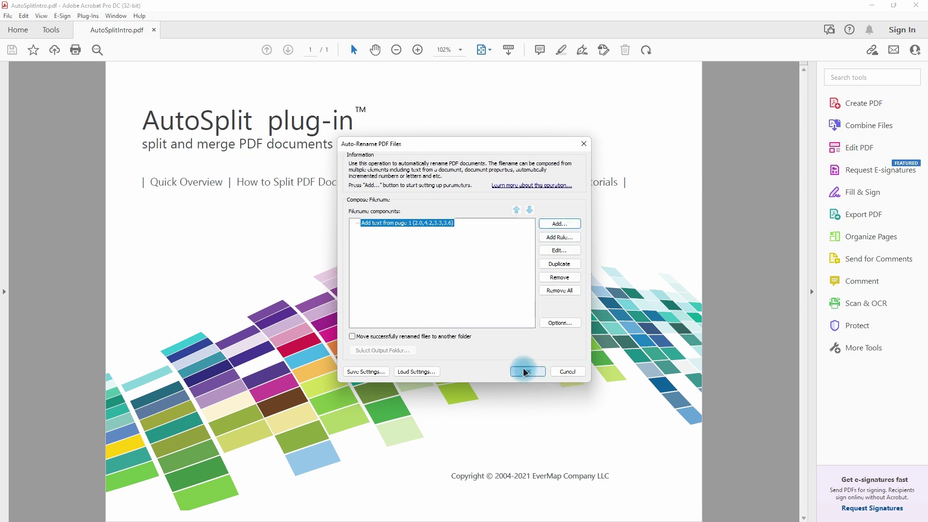
Add all 30 invoice PDFs from INVOICES as input files and confirm the list.
click(528, 371)
click(319, 158)
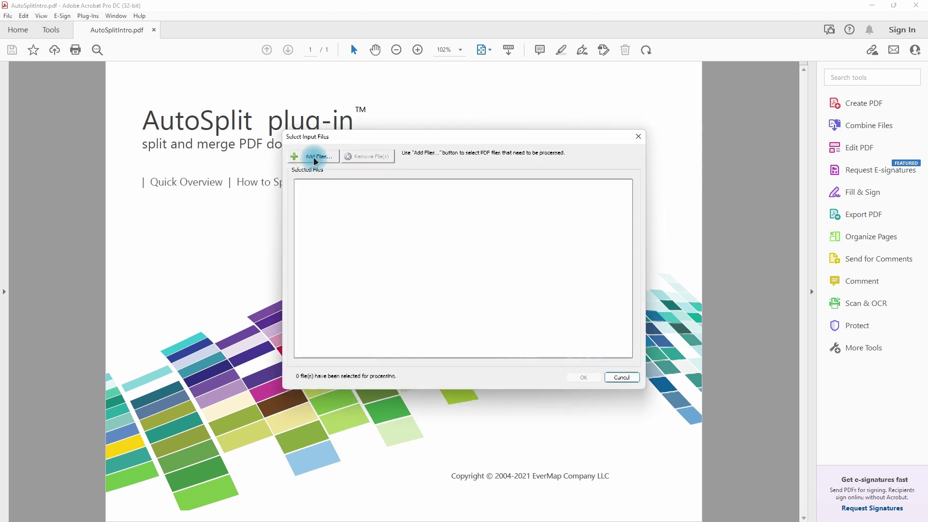
click(397, 237)
key(ctrl+a)
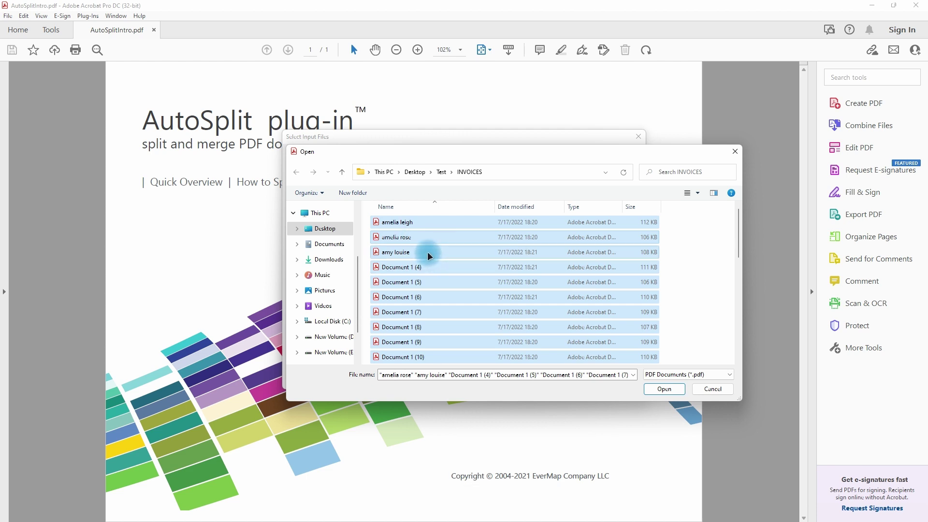
click(666, 387)
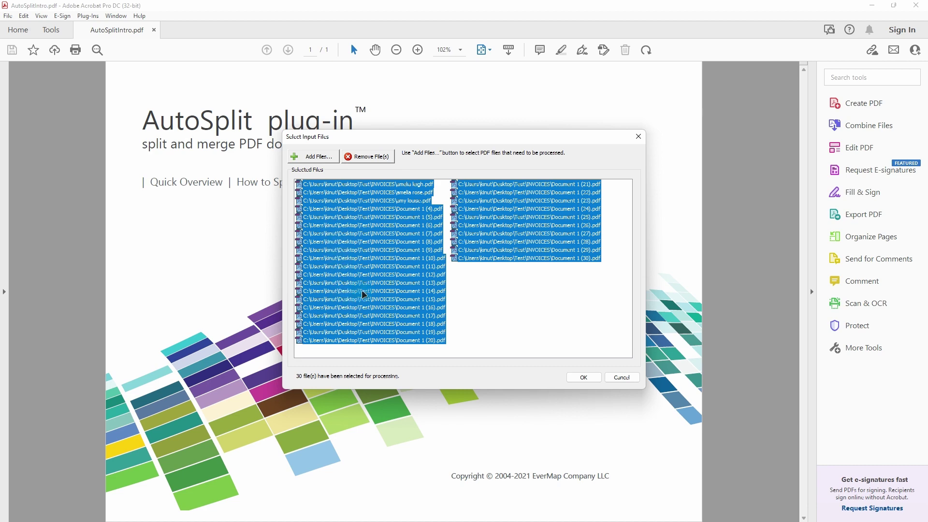
click(590, 376)
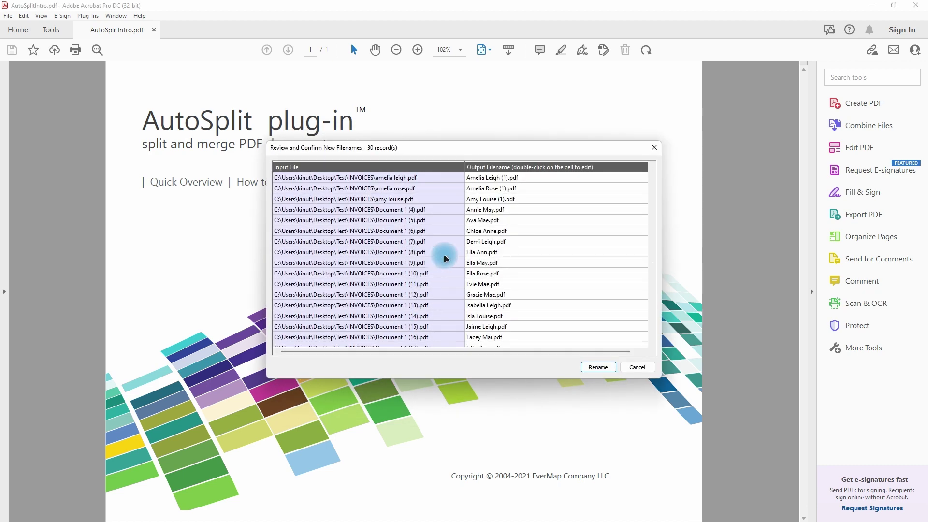
Review the 30 proposed customer-name filenames, rename all the invoices, and open the processing log.
scroll(425, 252, down, 5)
scroll(425, 252, up, 5)
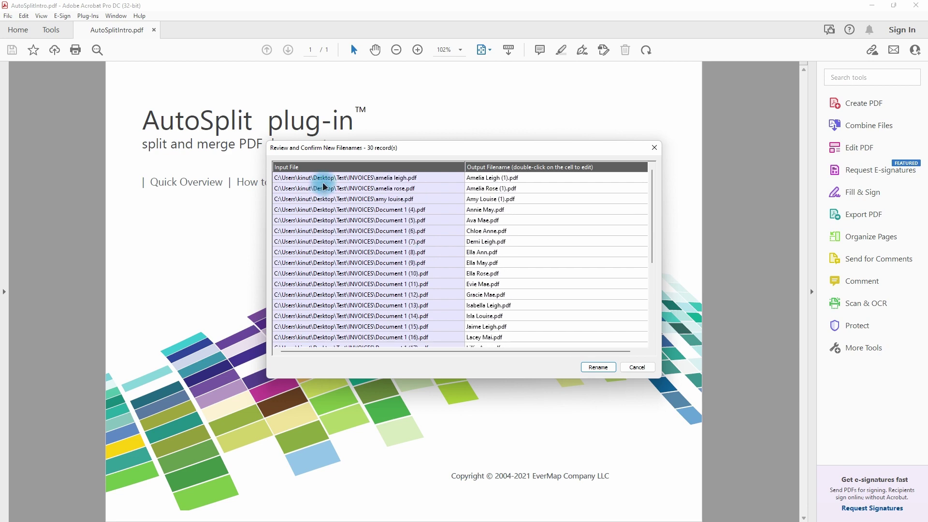
drag(388, 146, 352, 143)
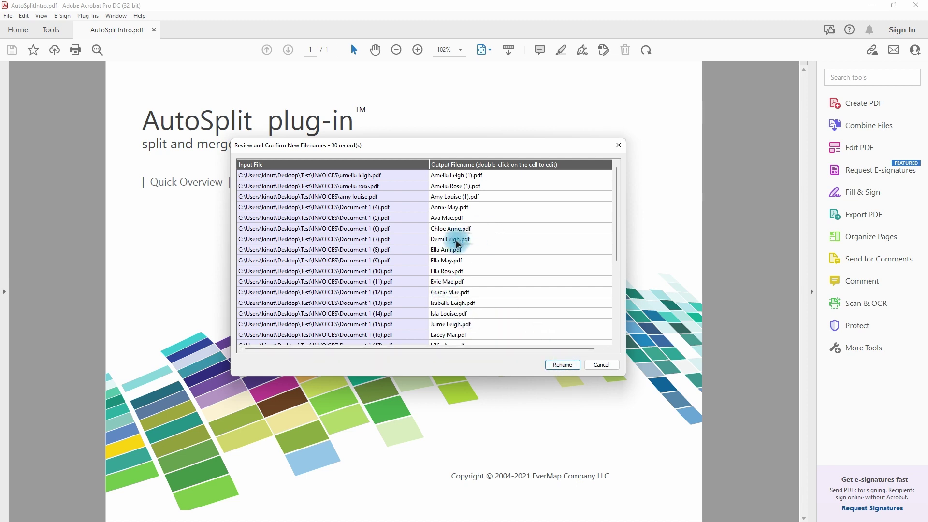
scroll(454, 251, down, 5)
scroll(435, 265, up, 2)
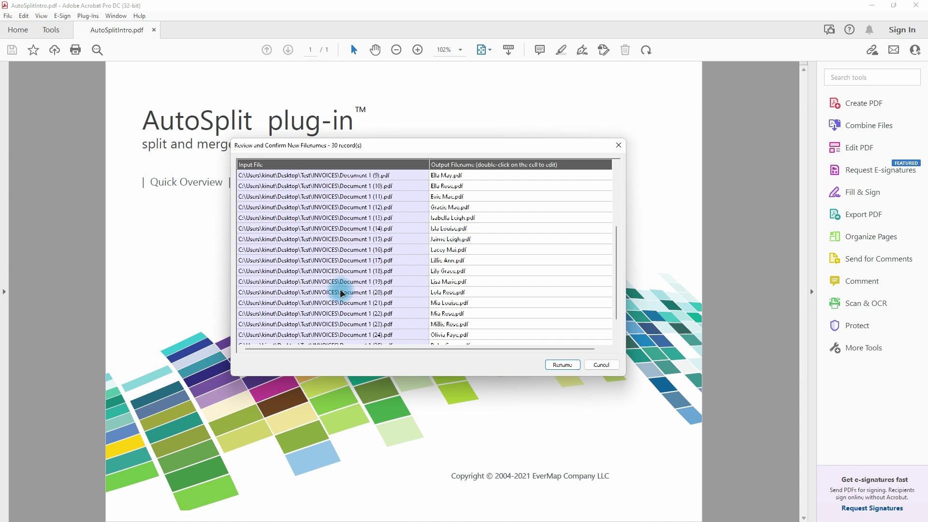
scroll(348, 290, down, 2)
scroll(454, 270, up, 2)
scroll(458, 233, up, 3)
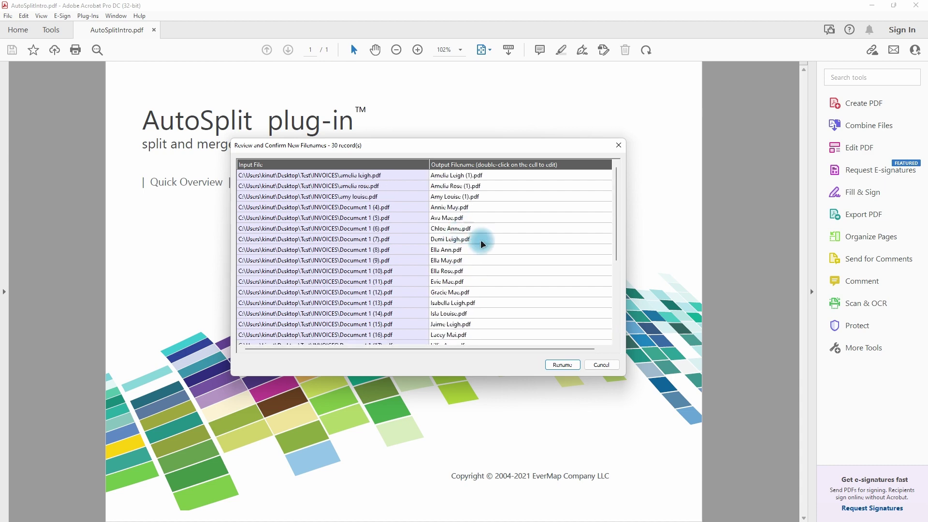
click(562, 365)
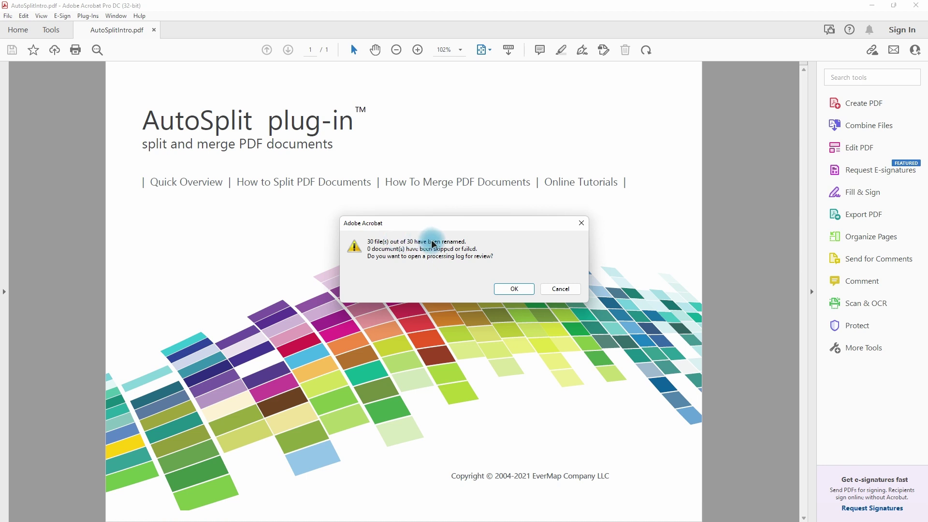
click(516, 289)
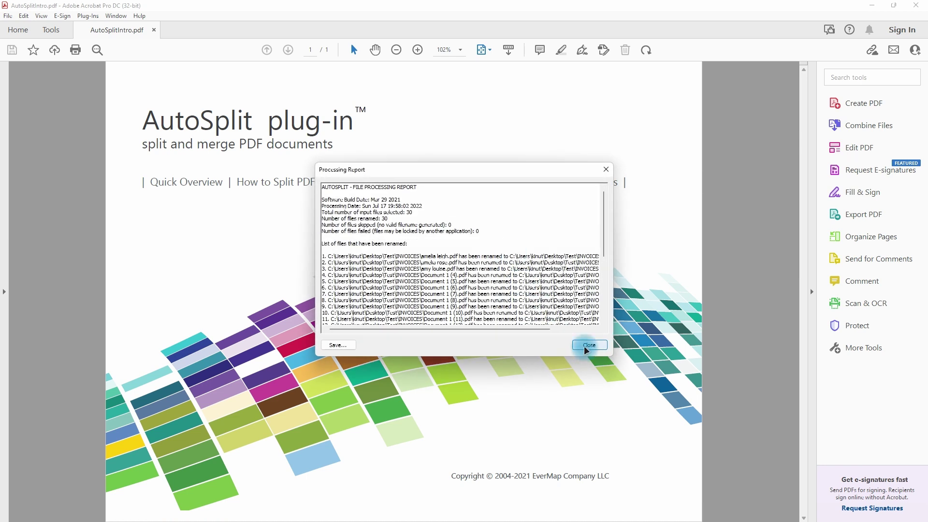
Close the processing report and hide Acrobat to reveal the renamed INVOICES folder.
click(589, 345)
key(super)
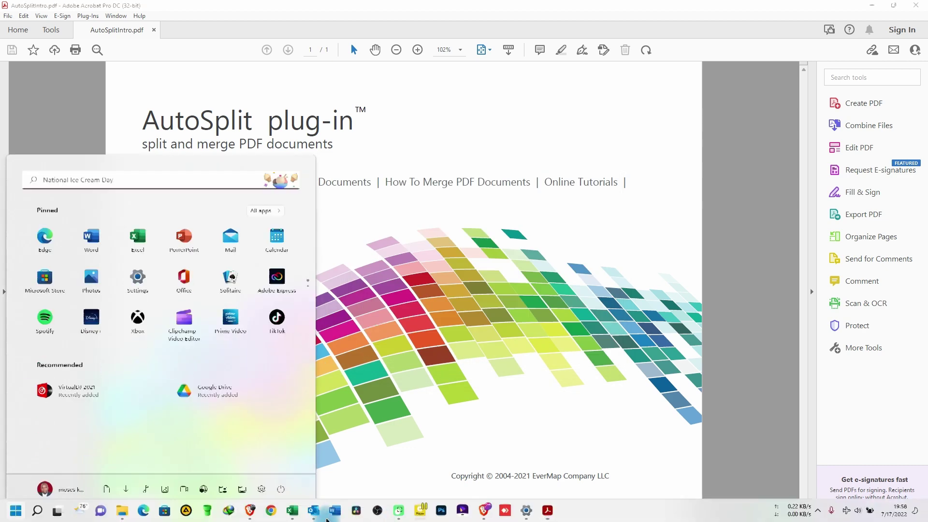
click(396, 348)
click(703, 128)
click(871, 5)
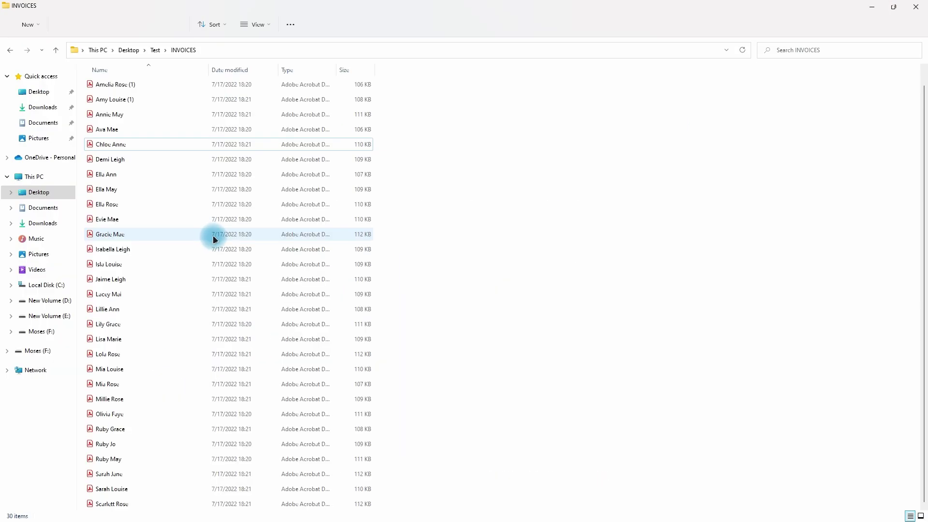
Open a sample invoice from INVOICES to inspect its layout, then close it and dismiss the save prompt.
double_click(126, 190)
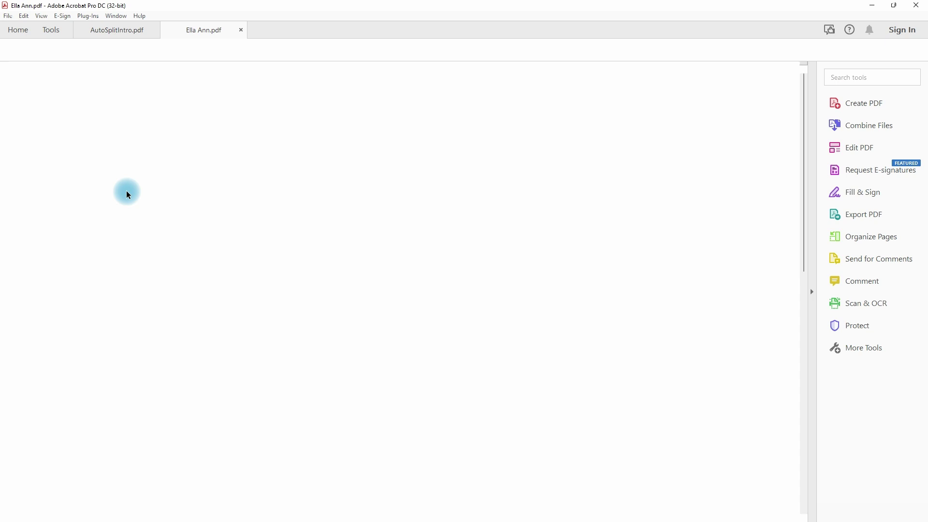
scroll(373, 302, down, 2)
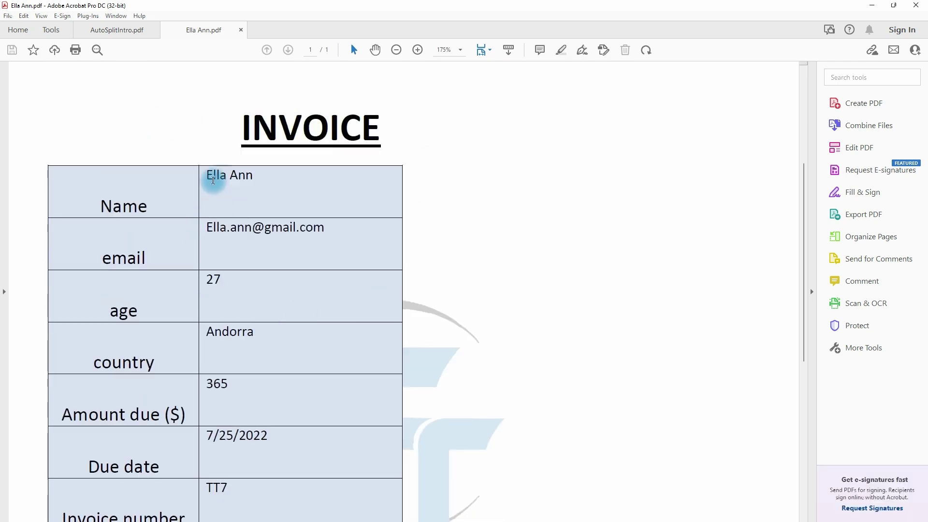
click(916, 5)
click(445, 284)
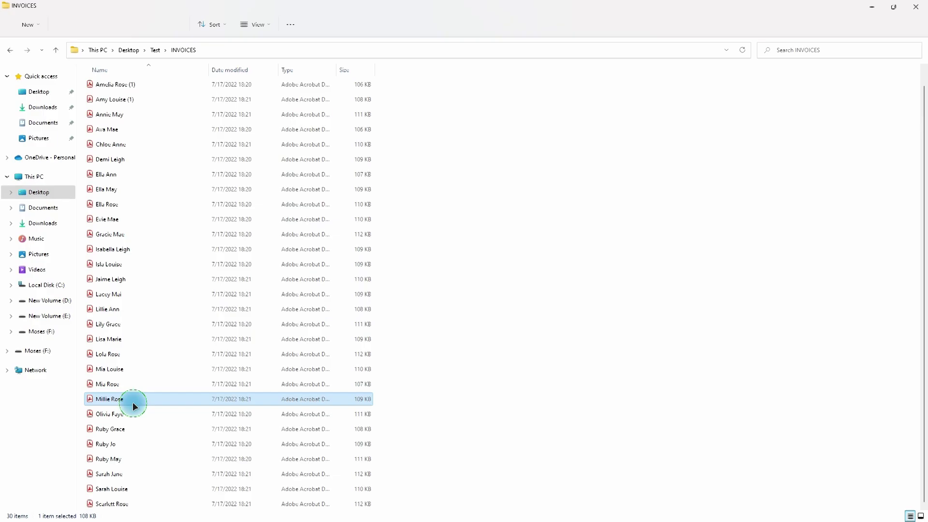
Inspect a second invoice, then minimize Acrobat and bring up the taskbar.
double_click(132, 400)
scroll(297, 345, down, 4)
scroll(251, 280, up, 1)
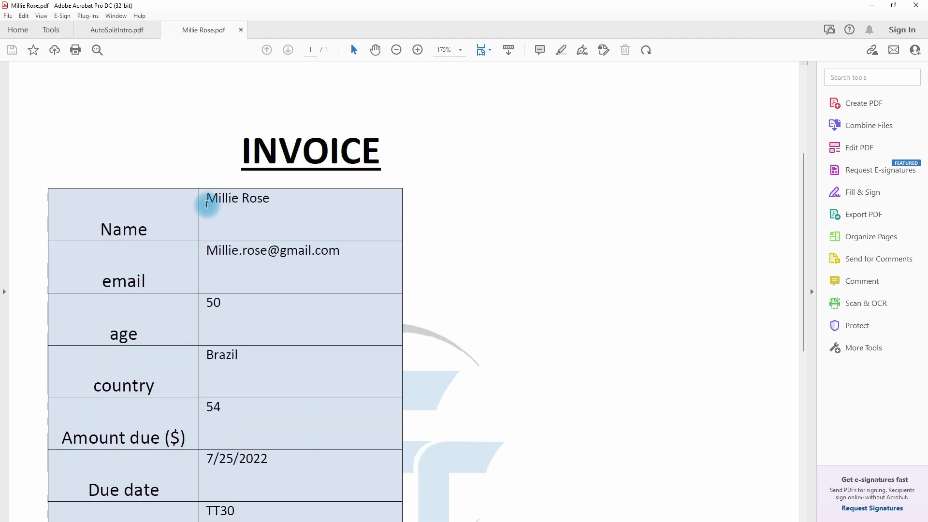
click(879, 10)
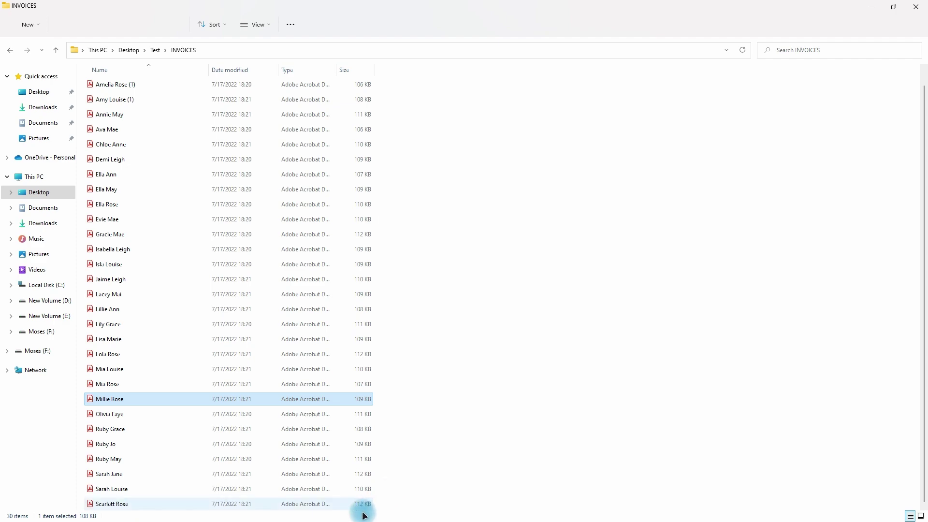
key(super)
Launch Auto-Rename PDF Files and add a Text From Location filename component.
mouse_move(485, 512)
click(485, 457)
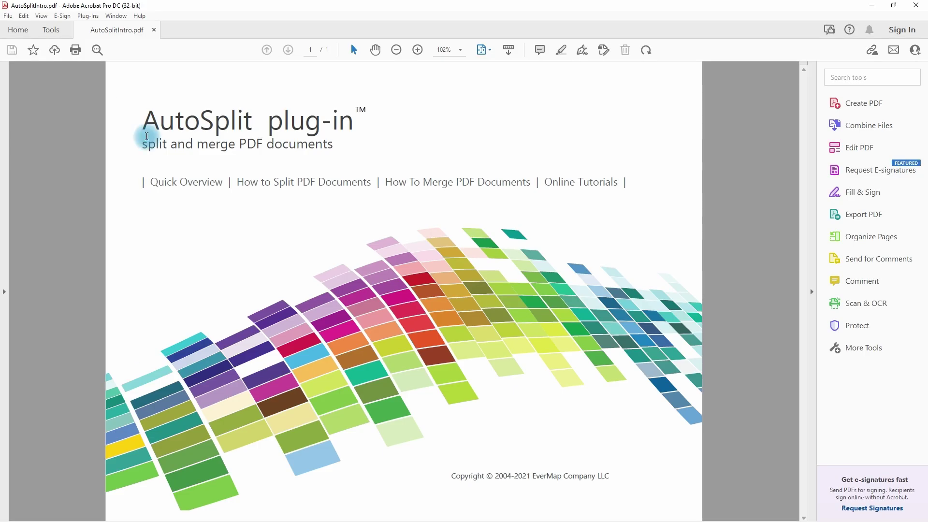
click(88, 16)
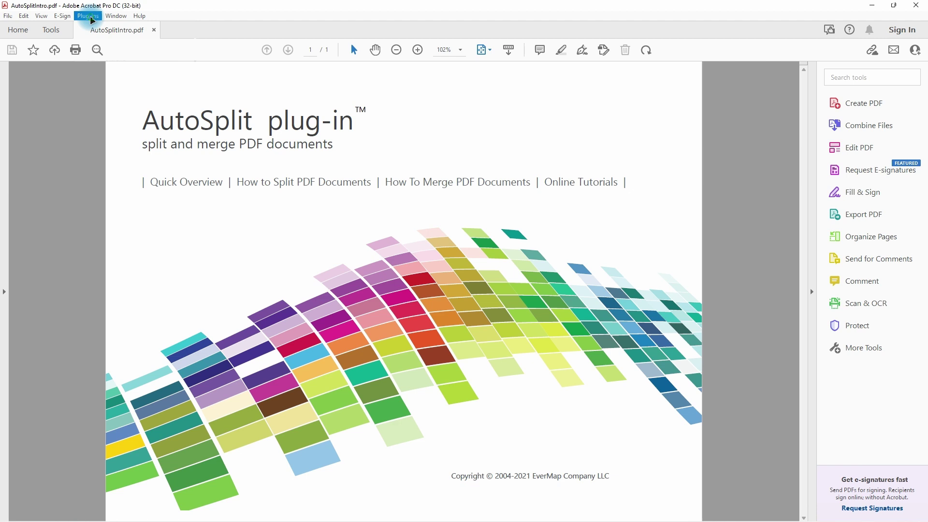
click(99, 73)
key(Return)
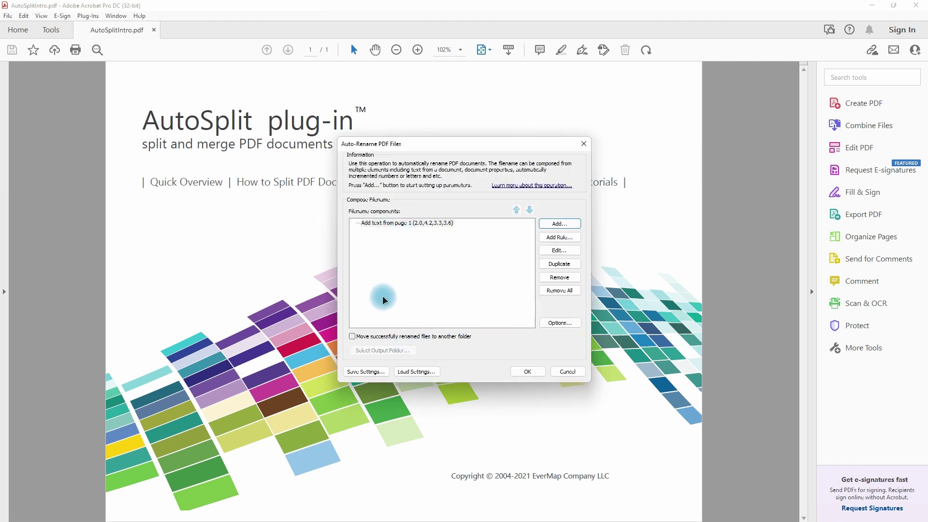
key(Return)
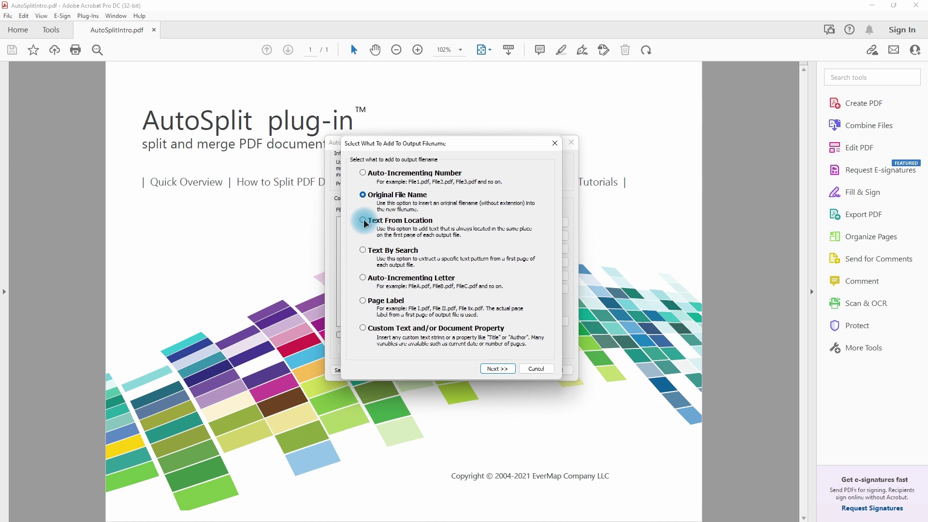
click(364, 220)
click(490, 371)
Using a sample invoice, draw the text area around invoice number TT1 on page 1 and confirm.
click(545, 285)
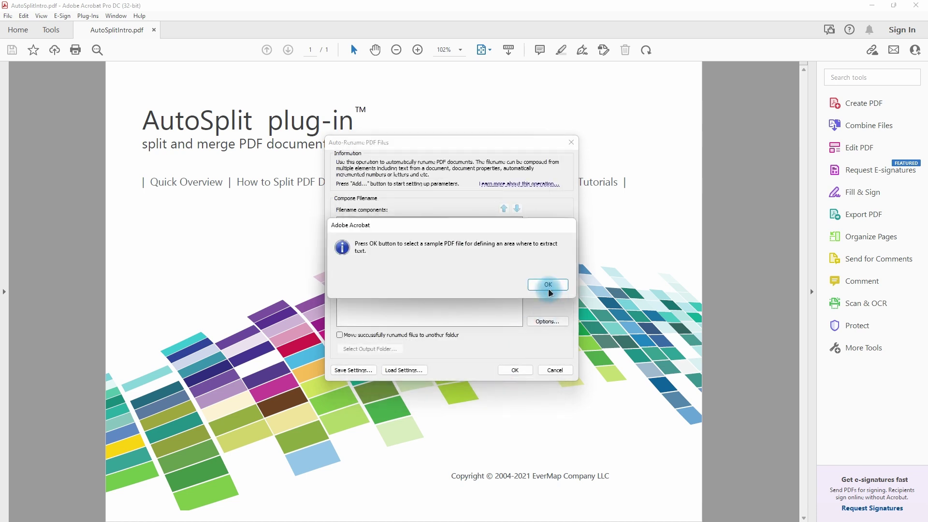
click(462, 242)
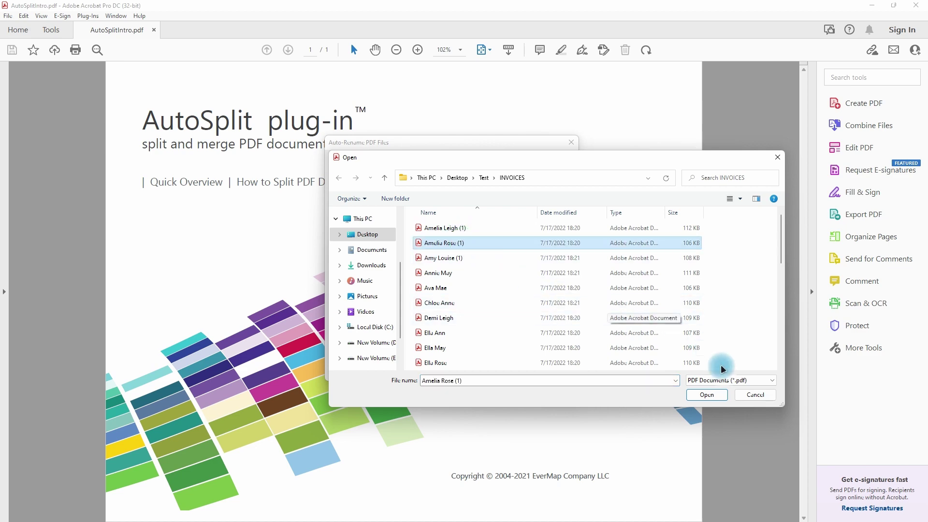
click(706, 394)
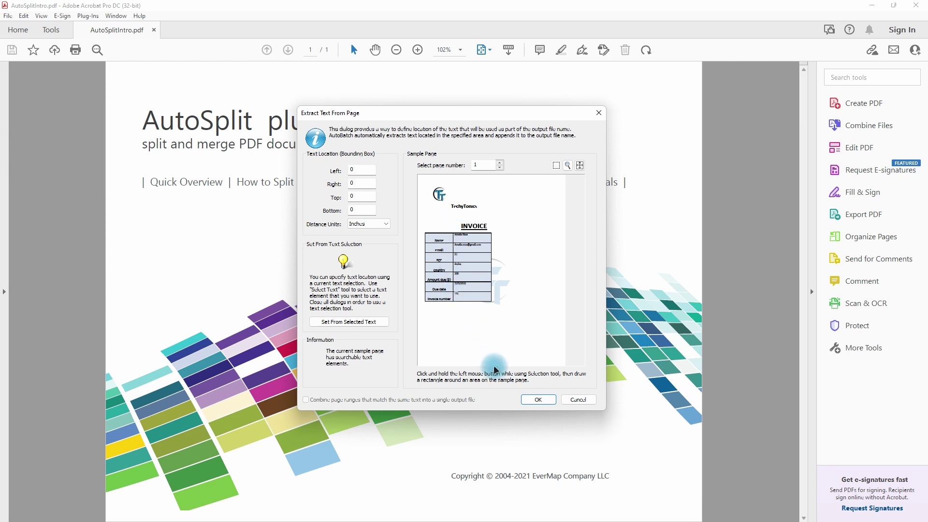
click(568, 165)
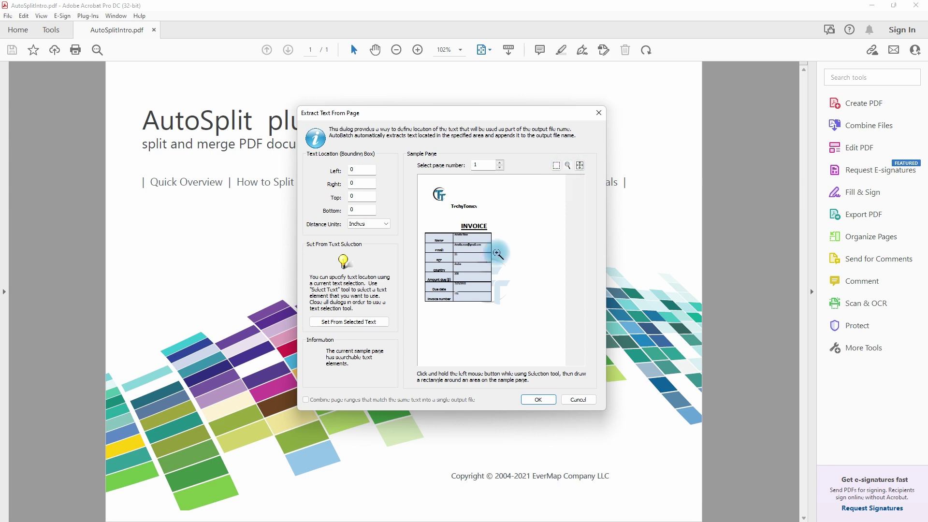
click(484, 306)
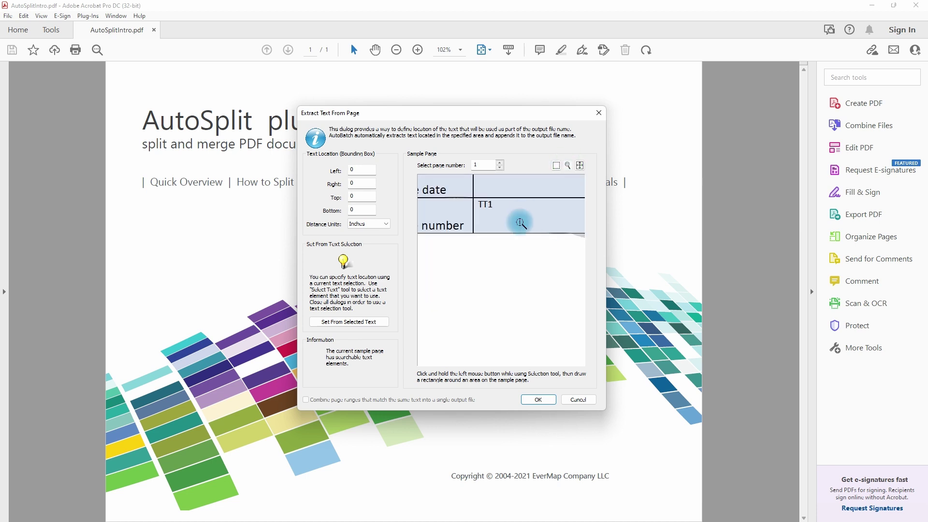
click(556, 165)
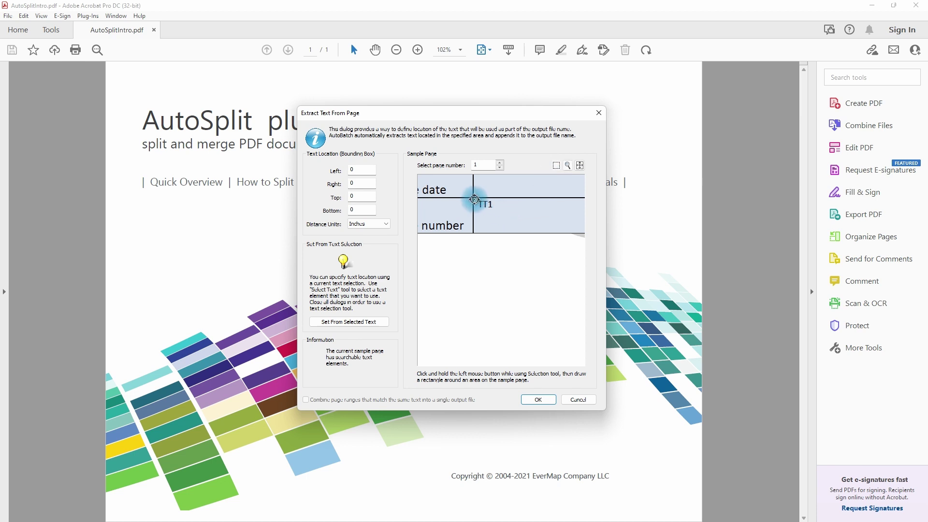
drag(473, 198, 586, 220)
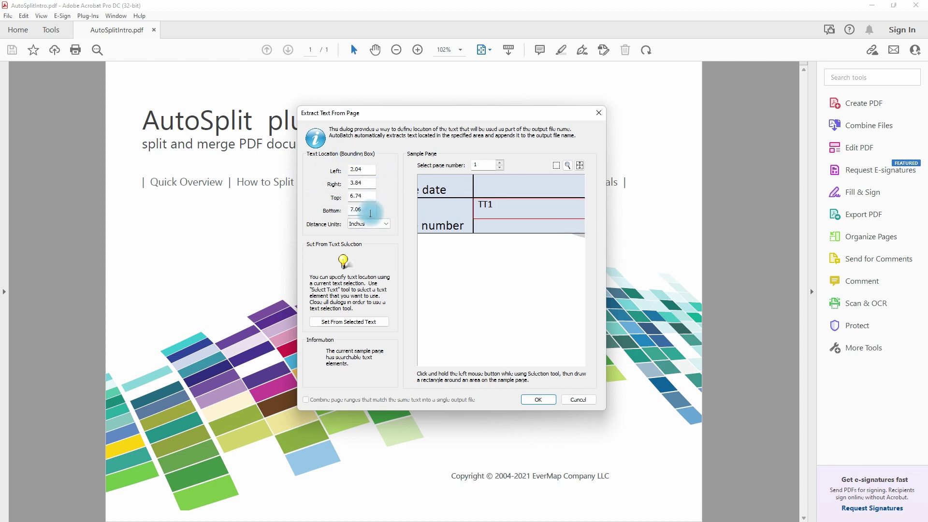
click(537, 399)
Accept the filename components and add all 30 PDFs from INVOICES as input files.
click(363, 238)
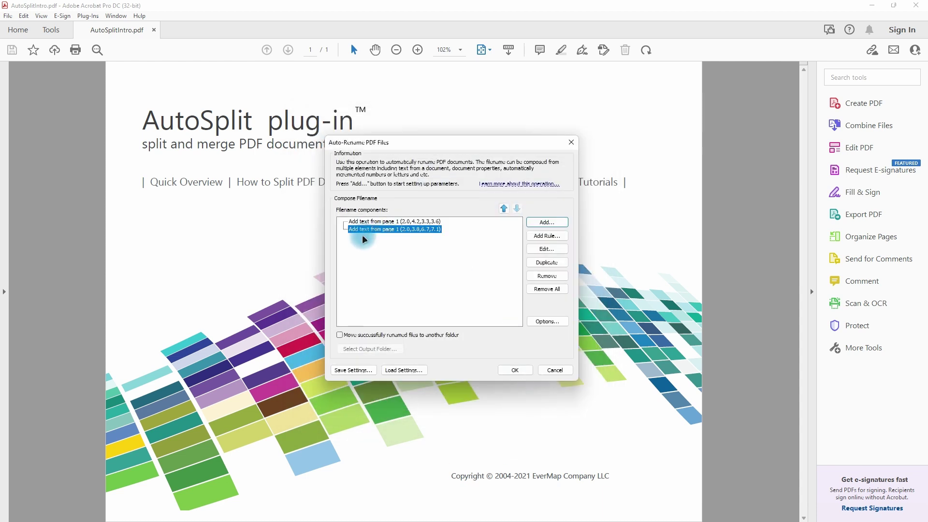
click(514, 370)
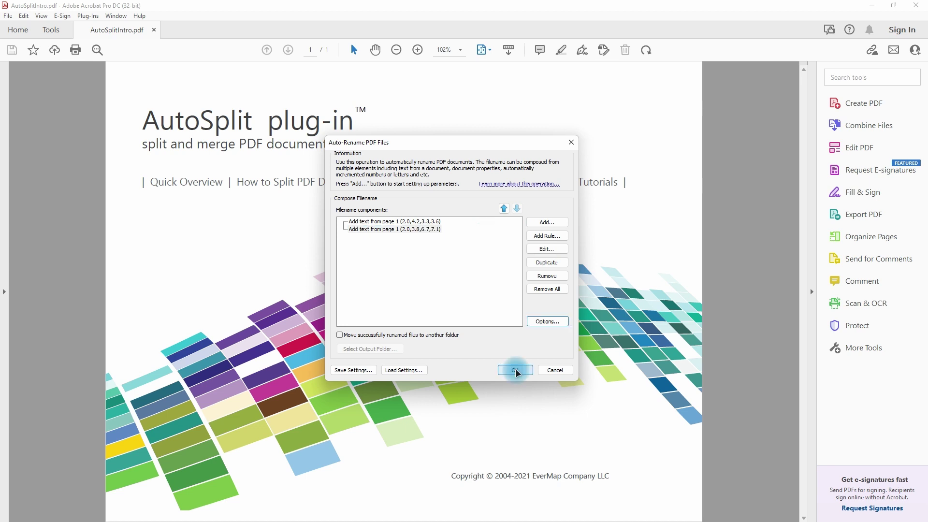
click(314, 157)
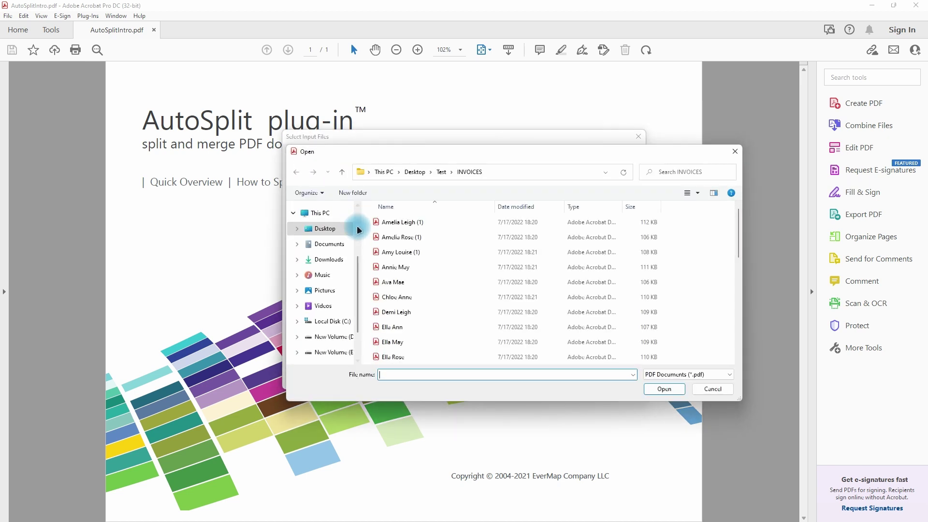
click(419, 259)
key(ctrl+a)
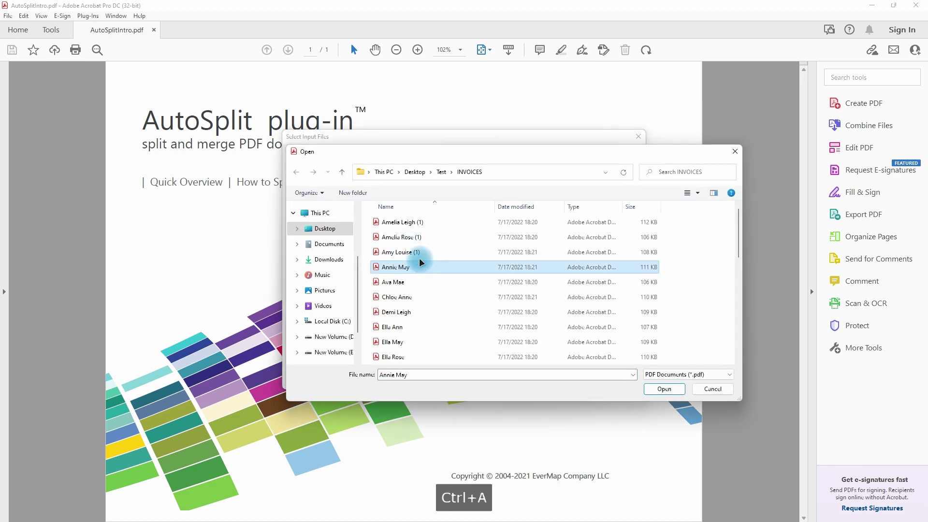
click(671, 387)
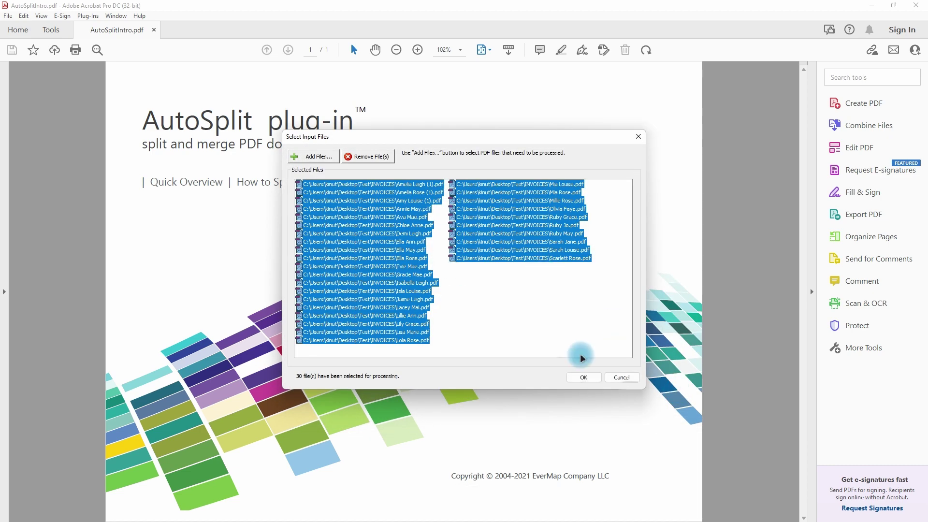
click(583, 376)
Review the customer-name-plus-invoice-number filenames and apply the rename.
scroll(524, 295, down, 5)
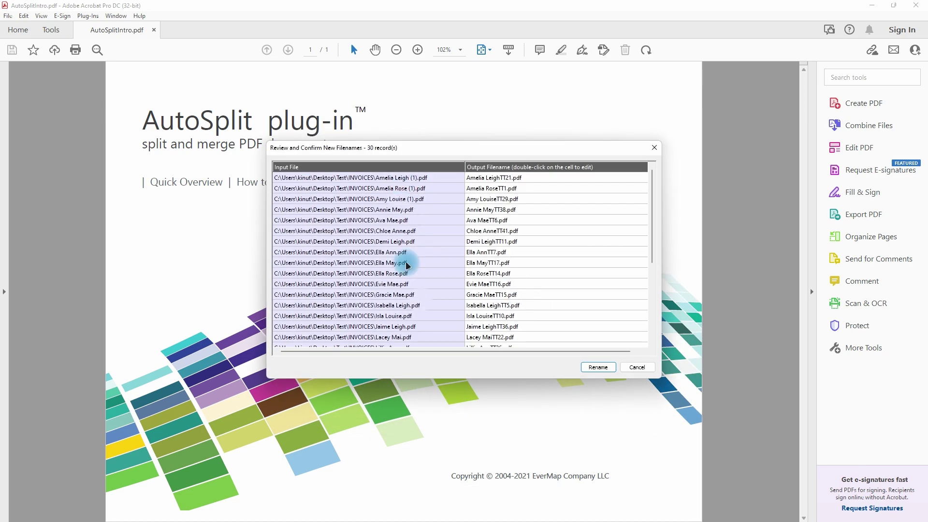
scroll(502, 263, up, 1)
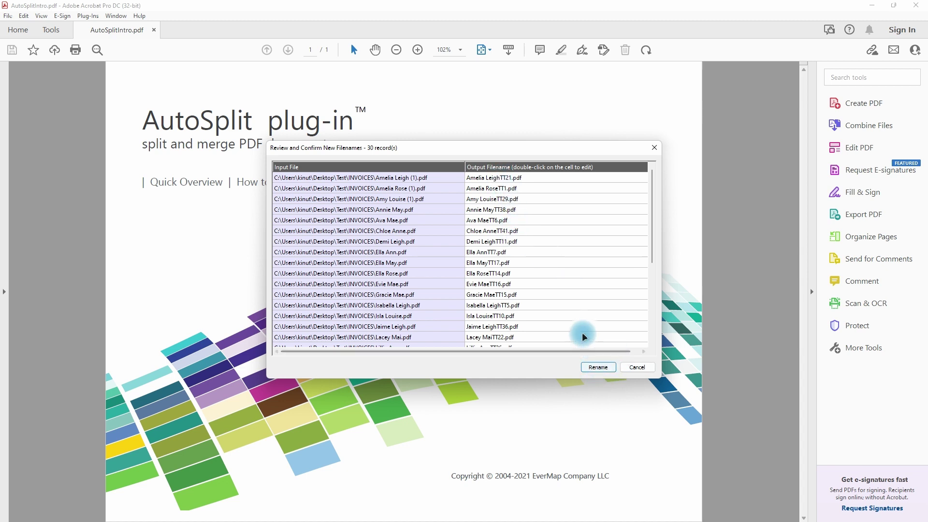
click(597, 368)
View the processing log of the 30 renamed invoices and close the Processing Report.
click(503, 288)
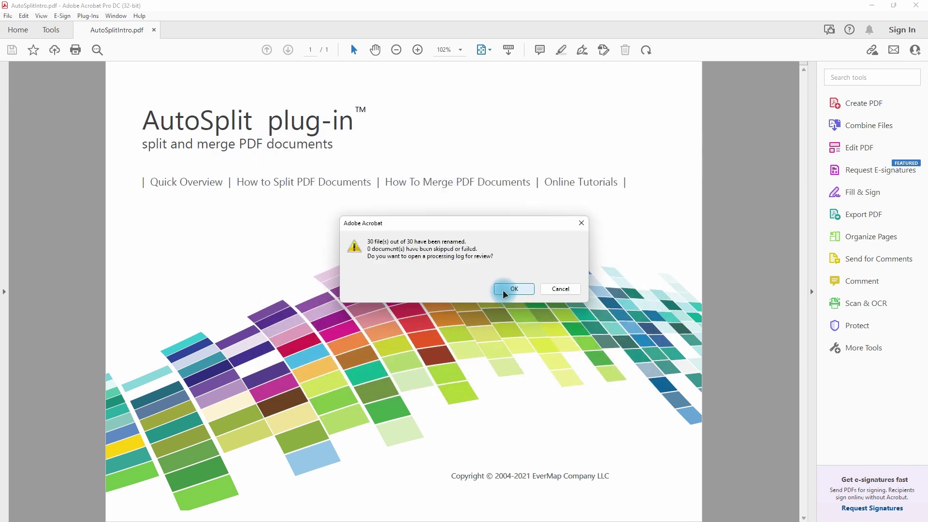
click(589, 345)
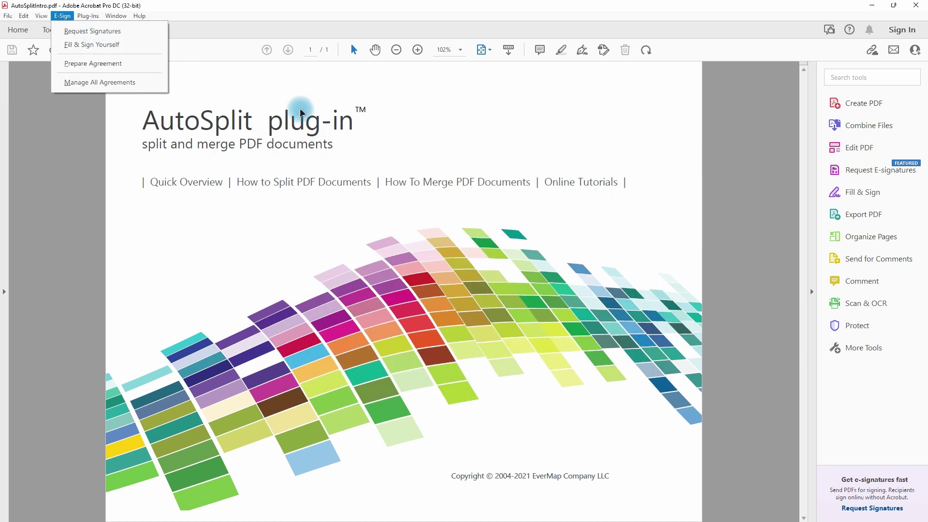
click(62, 15)
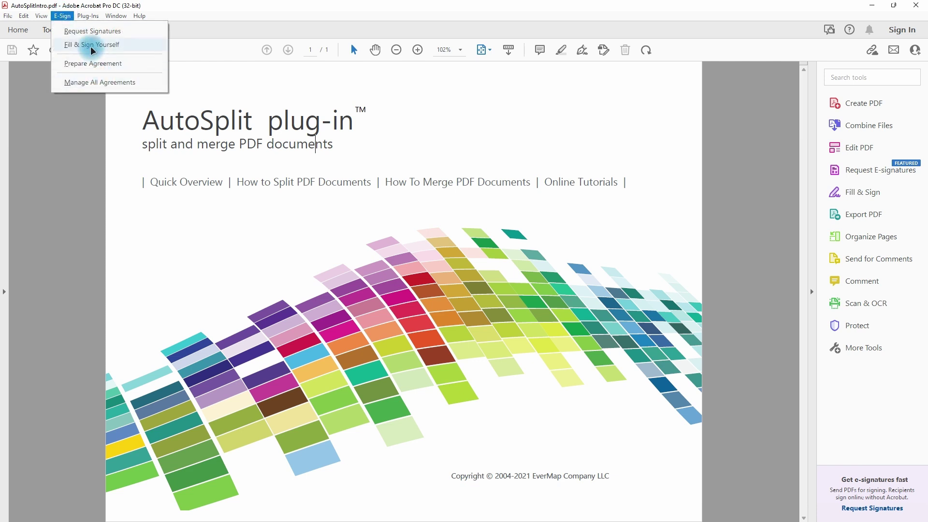
click(91, 18)
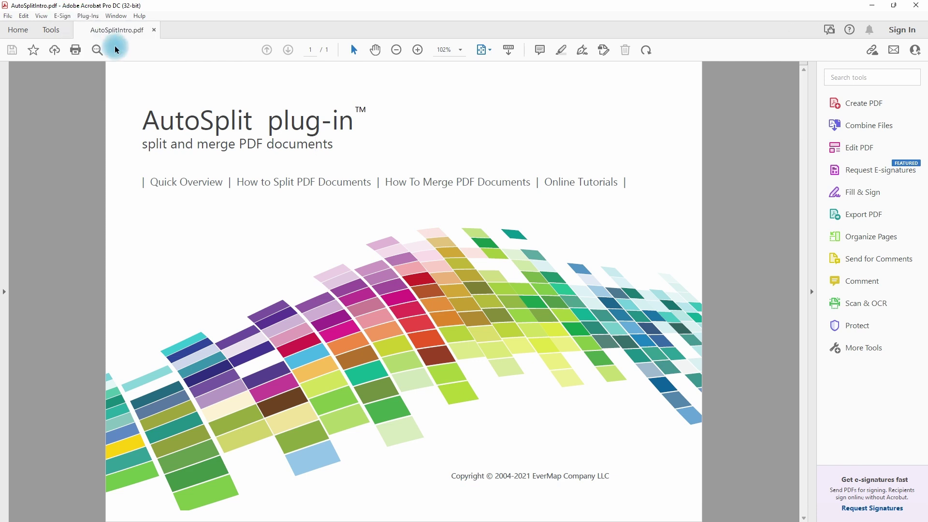
Reopen Auto-Rename PDF Files, cancel the output folder choice, and close the settings without running.
click(90, 18)
click(97, 68)
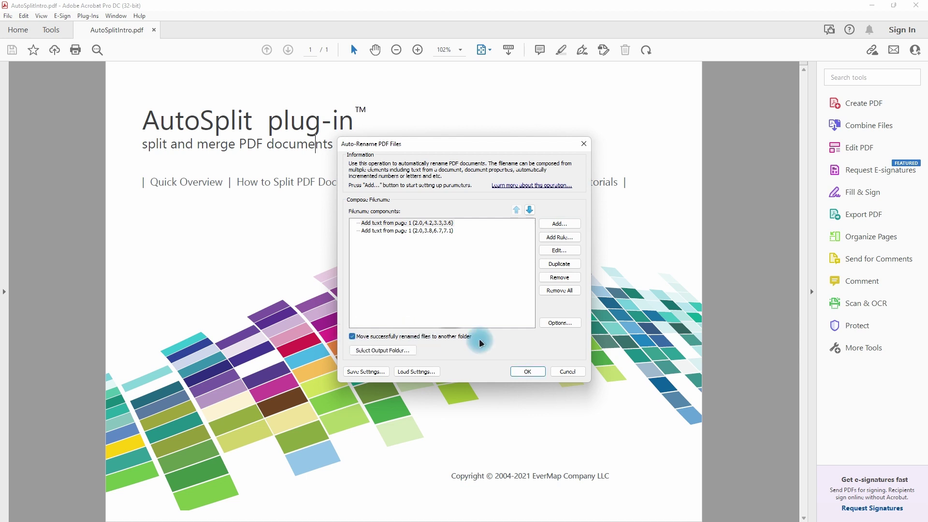
click(389, 352)
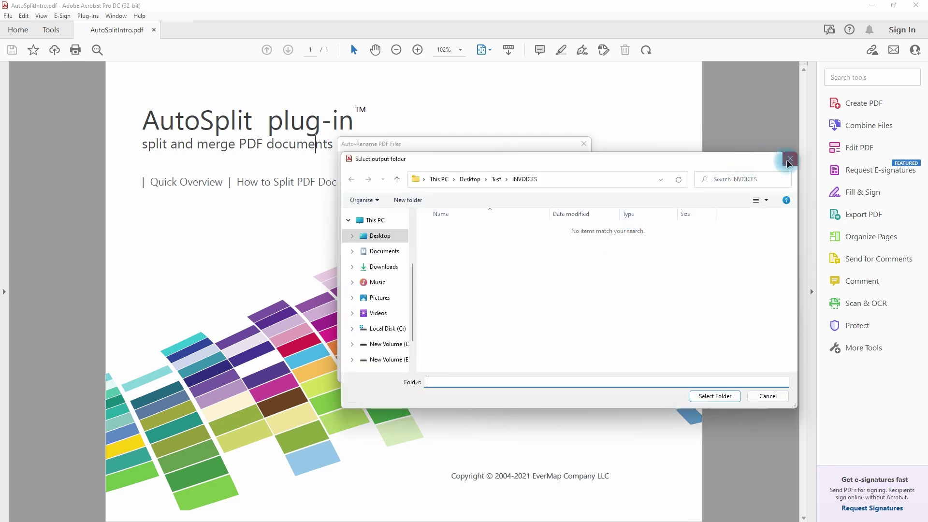
click(790, 158)
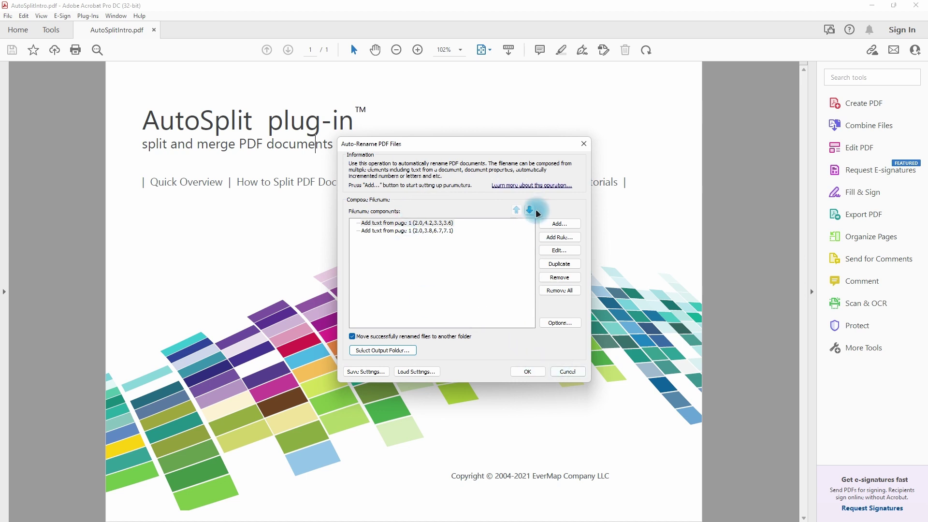
click(584, 143)
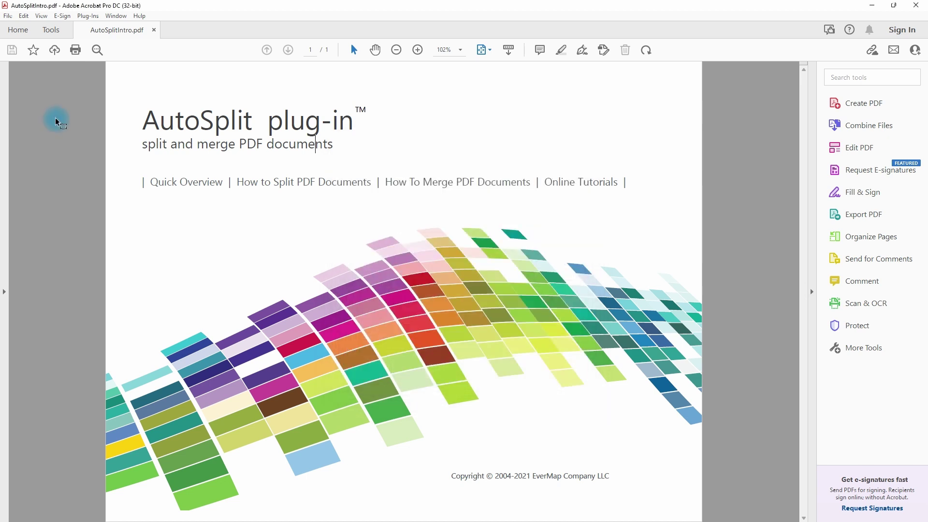